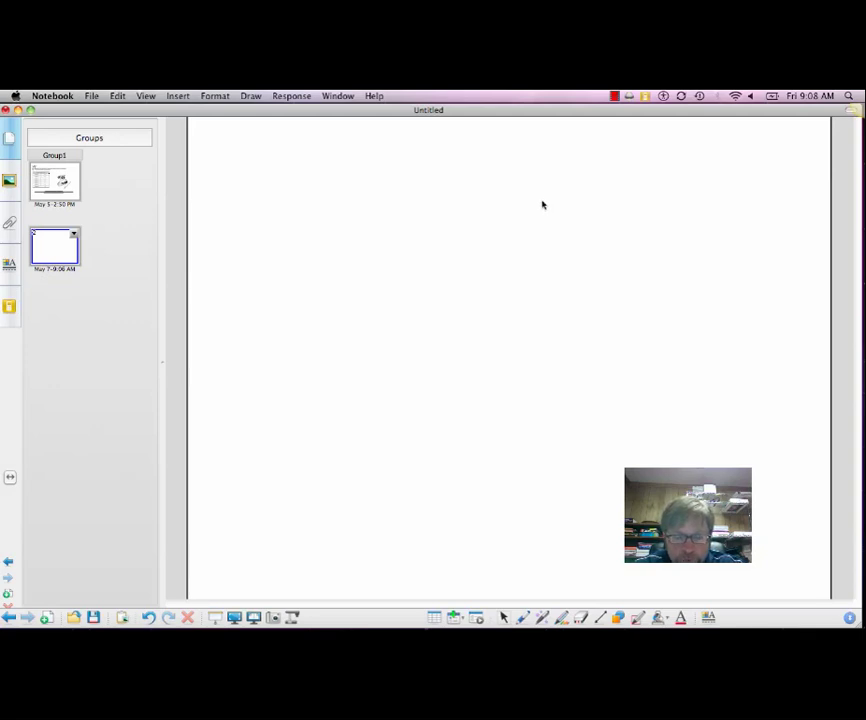
Start inserting a response question on the blank page and choose Multiple choice as its type
{"action": "mouse_move", "coordinate": [438, 612]}
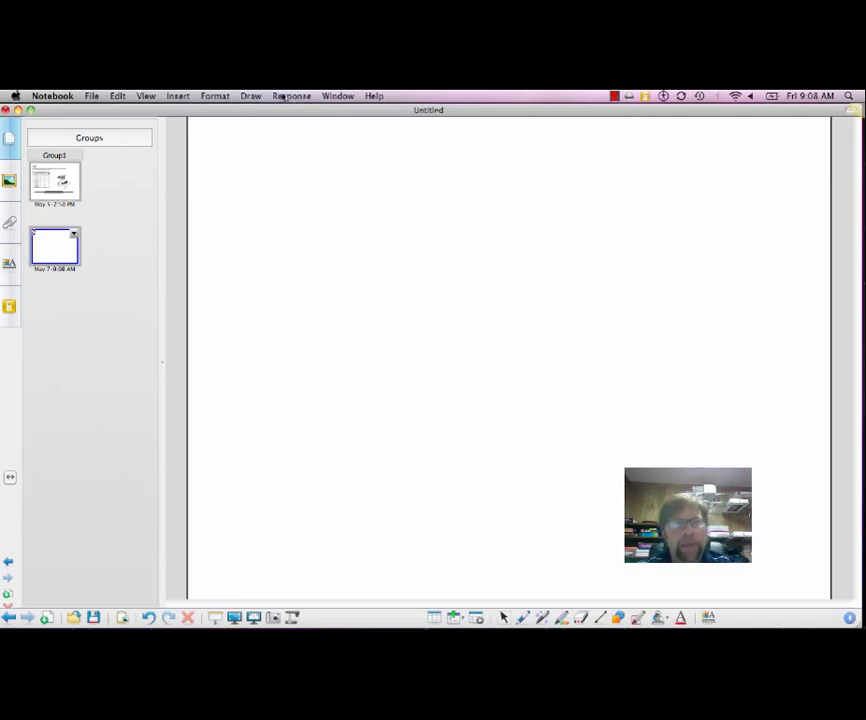
{"action": "left_click", "coordinate": [292, 96]}
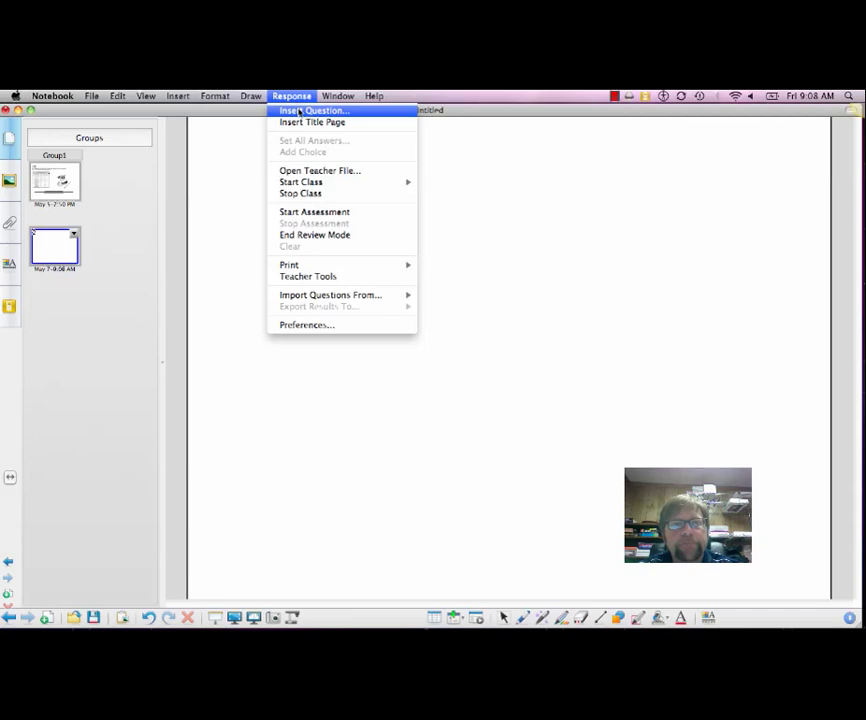
{"action": "left_click", "coordinate": [298, 111]}
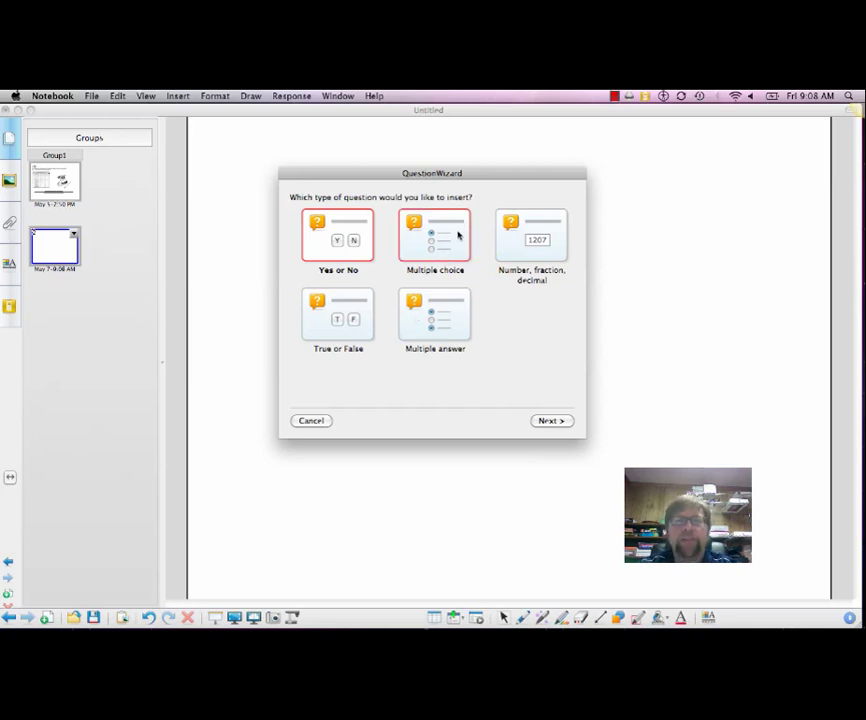
{"action": "left_click", "coordinate": [458, 235]}
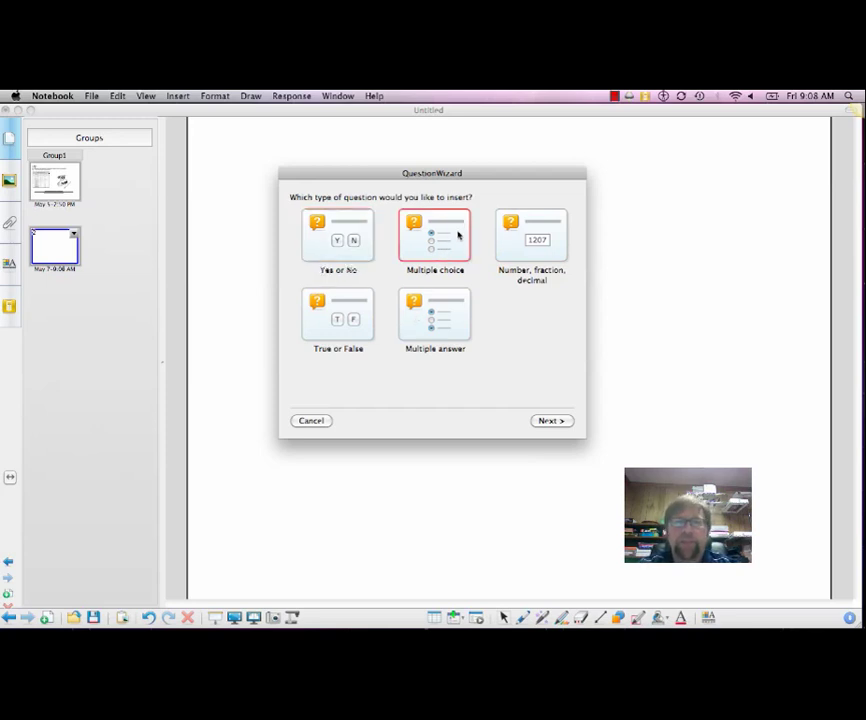
{"action": "left_click", "coordinate": [560, 423]}
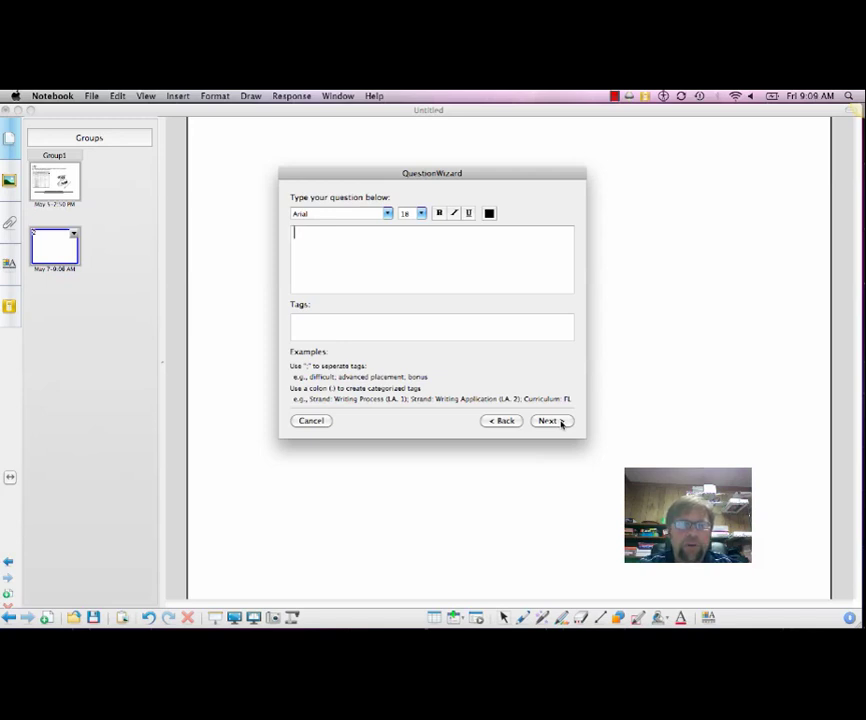
Enter "What is the capital of Virginia?" as the question text and continue to the answer choices
{"action": "type", "text": "What is"}
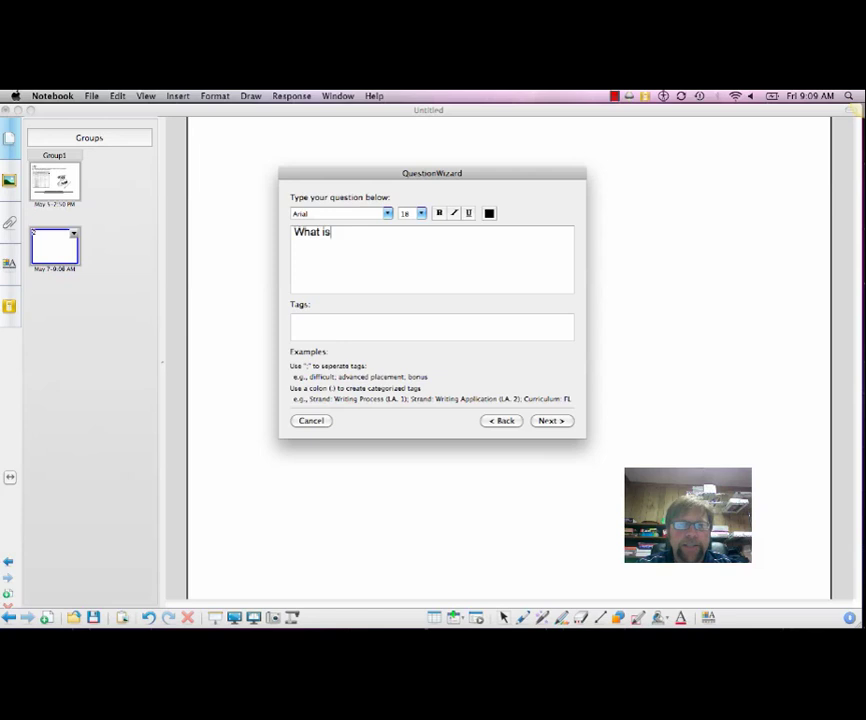
{"action": "type", "text": " the"}
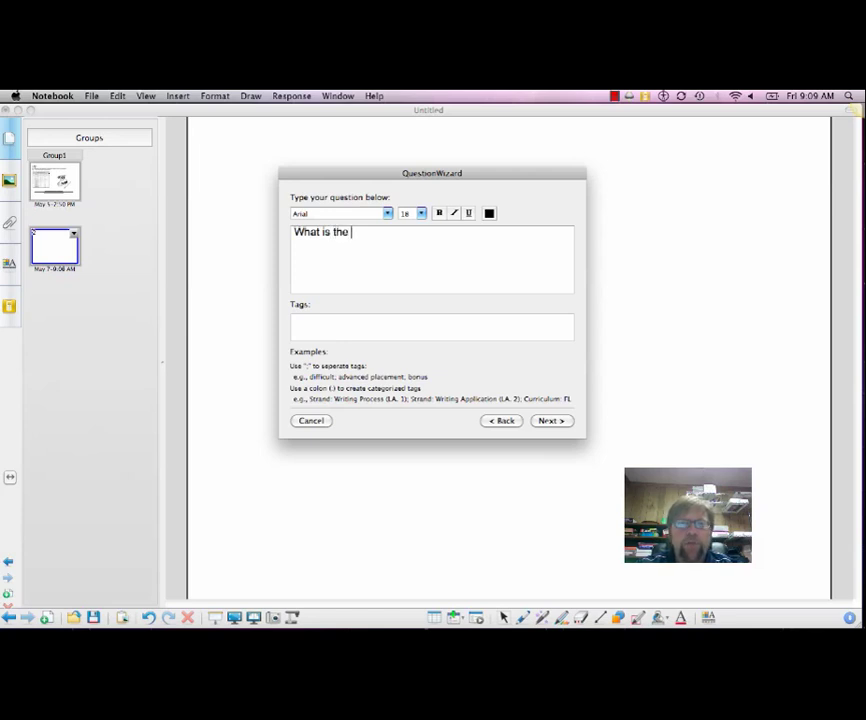
{"action": "type", "text": " capital"}
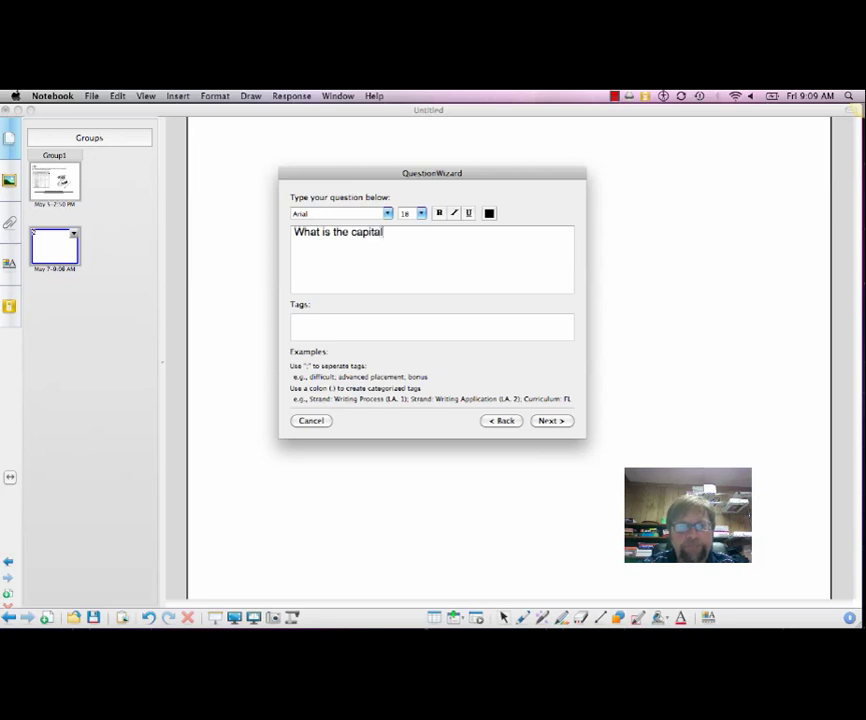
{"action": "type", "text": " of Virginia"}
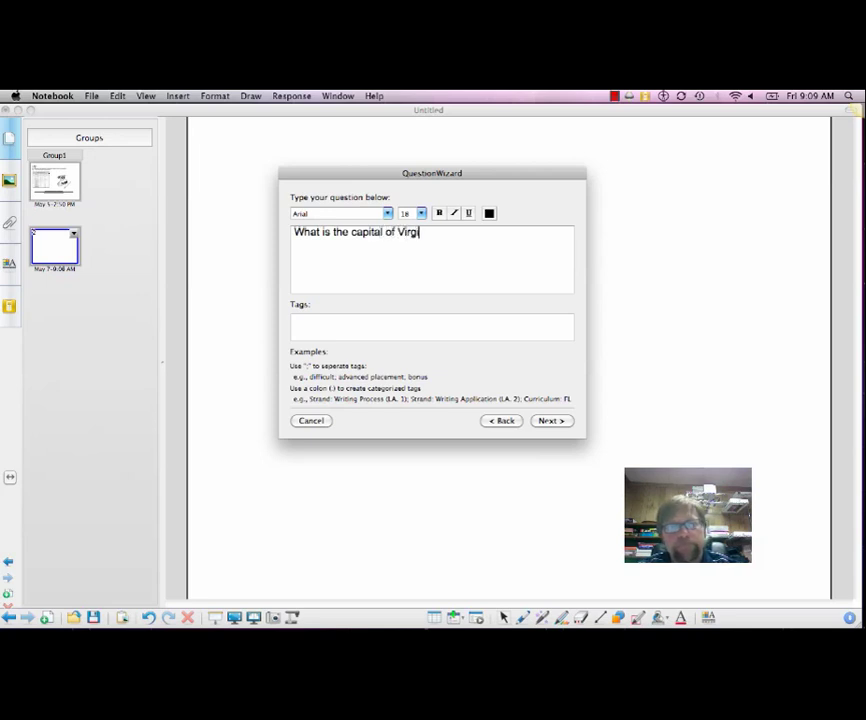
{"action": "type", "text": "?"}
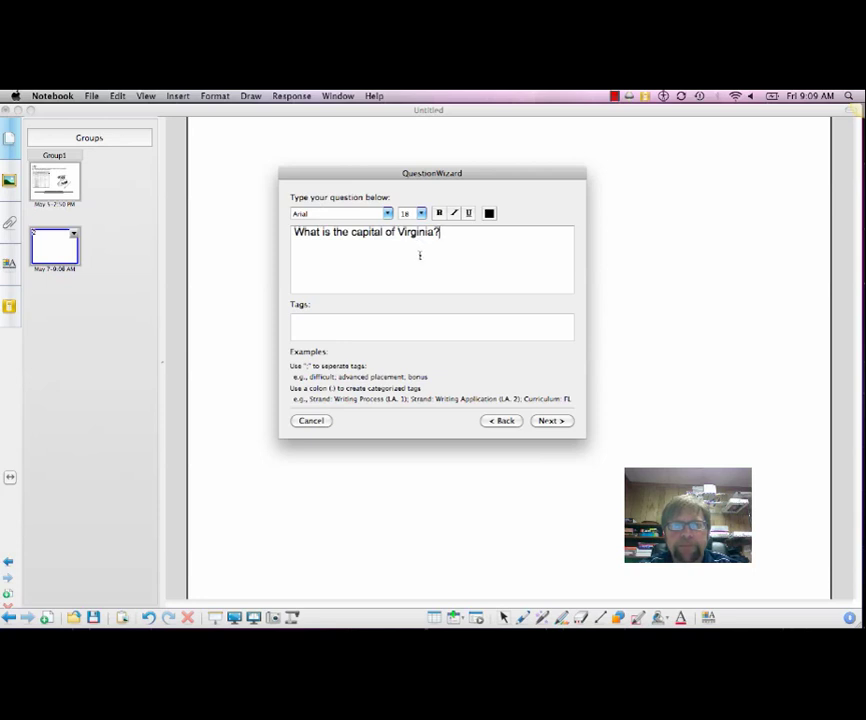
{"action": "left_click", "coordinate": [549, 421]}
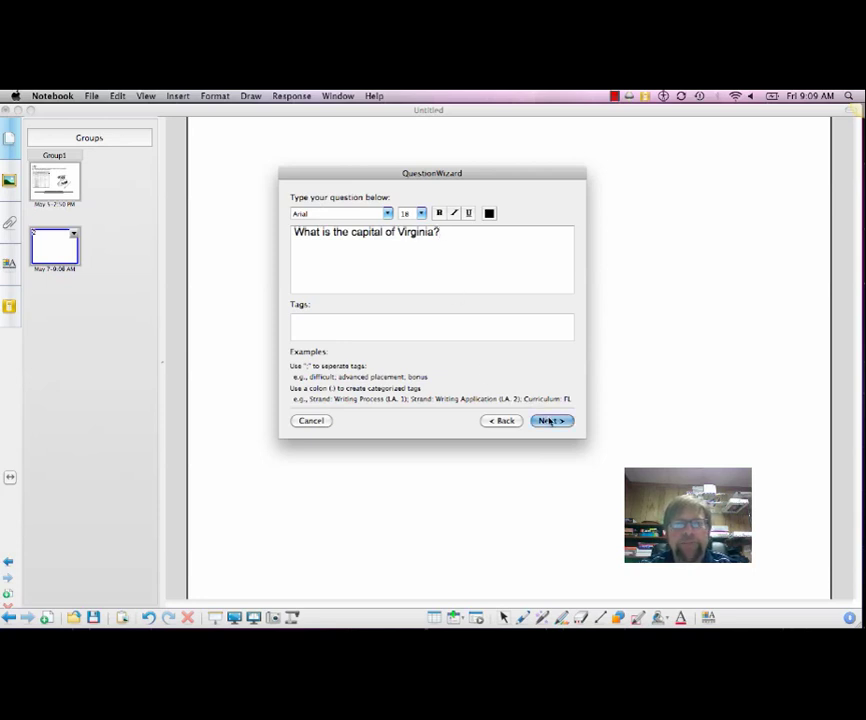
Fill in choice A as "Washington D.C." and choice B as "Richmond"
{"action": "double_click", "coordinate": [320, 223]}
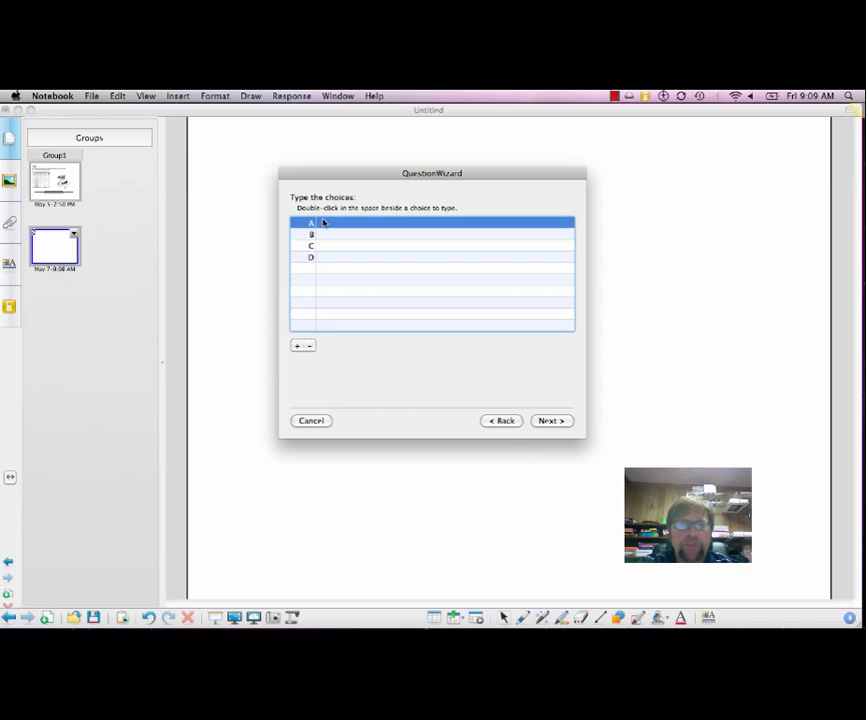
{"action": "type", "text": "Wash"}
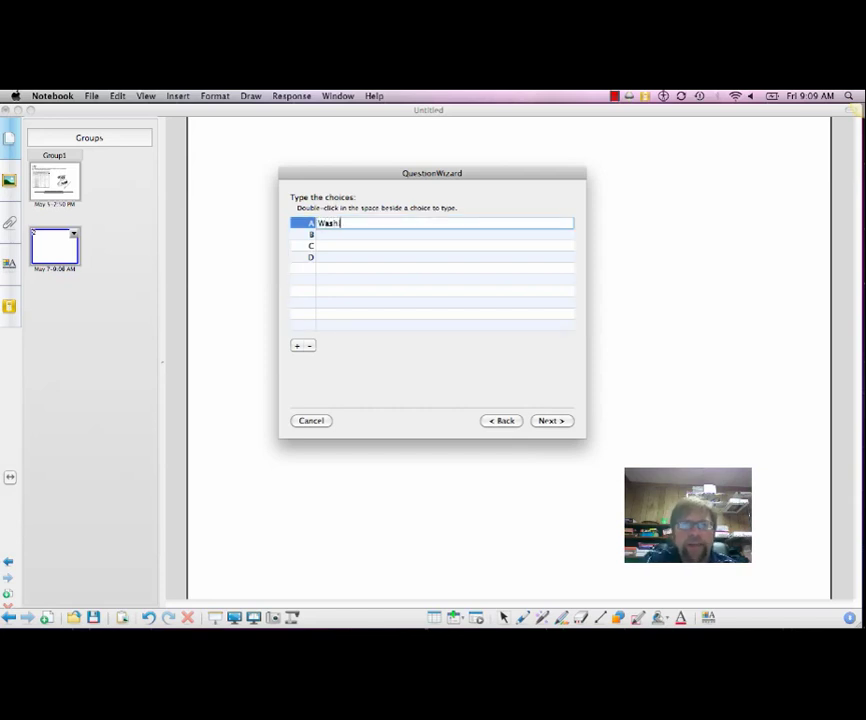
{"action": "type", "text": "ington D.C."}
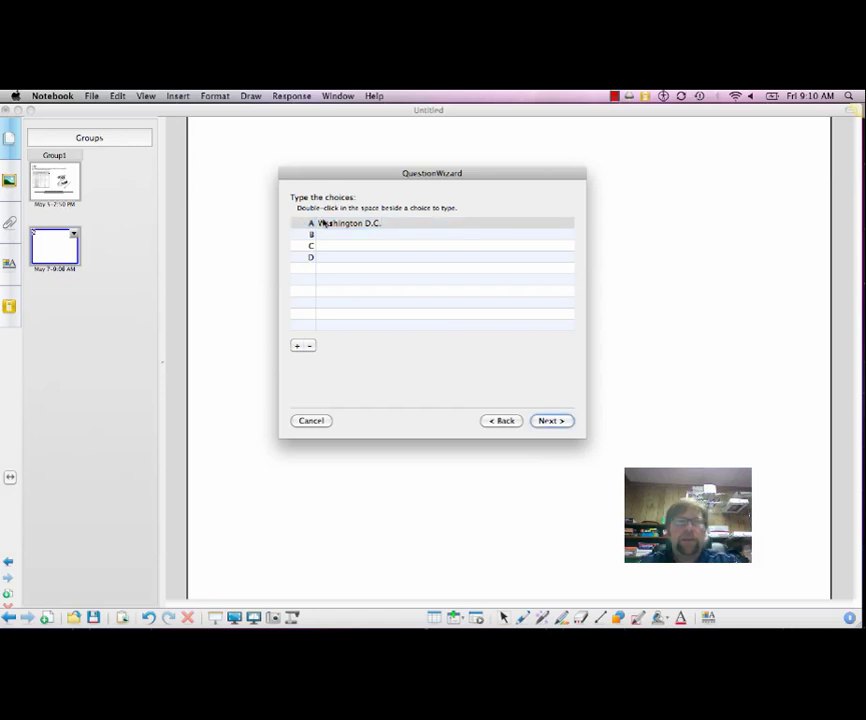
{"action": "left_click", "coordinate": [325, 235]}
{"action": "double_click", "coordinate": [325, 235]}
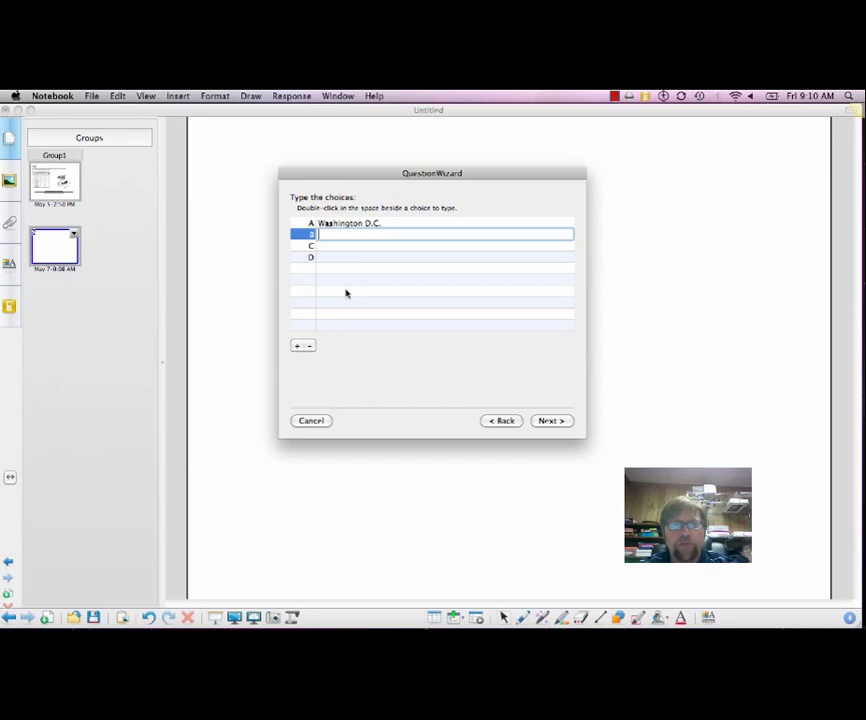
{"action": "type", "text": "Richmon"}
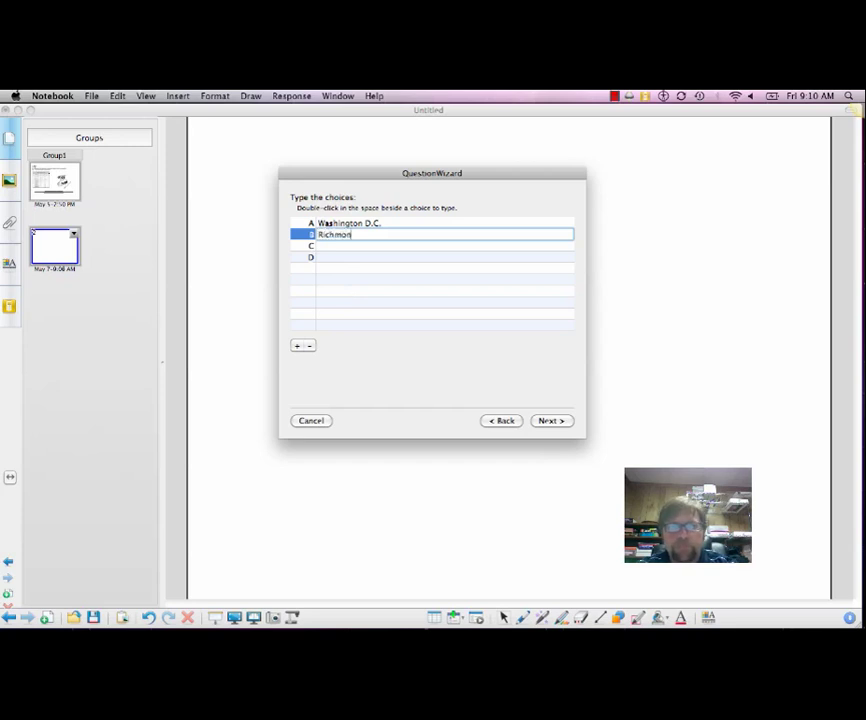
{"action": "type", "text": "d"}
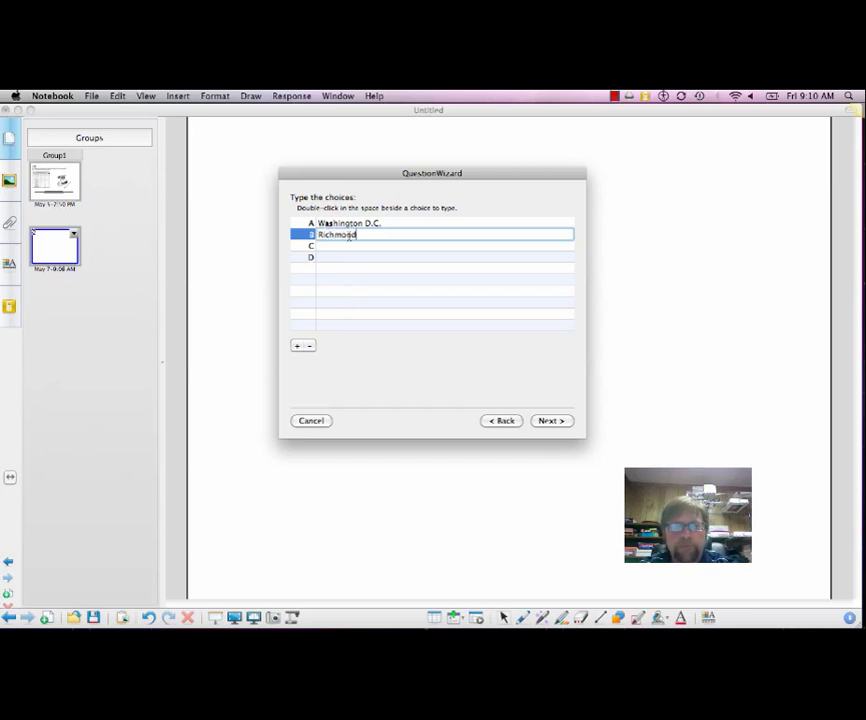
Fill in choice C as "Montross" and choice D as "Charlottesville", and continue to the correct-answer settings
{"action": "double_click", "coordinate": [345, 247]}
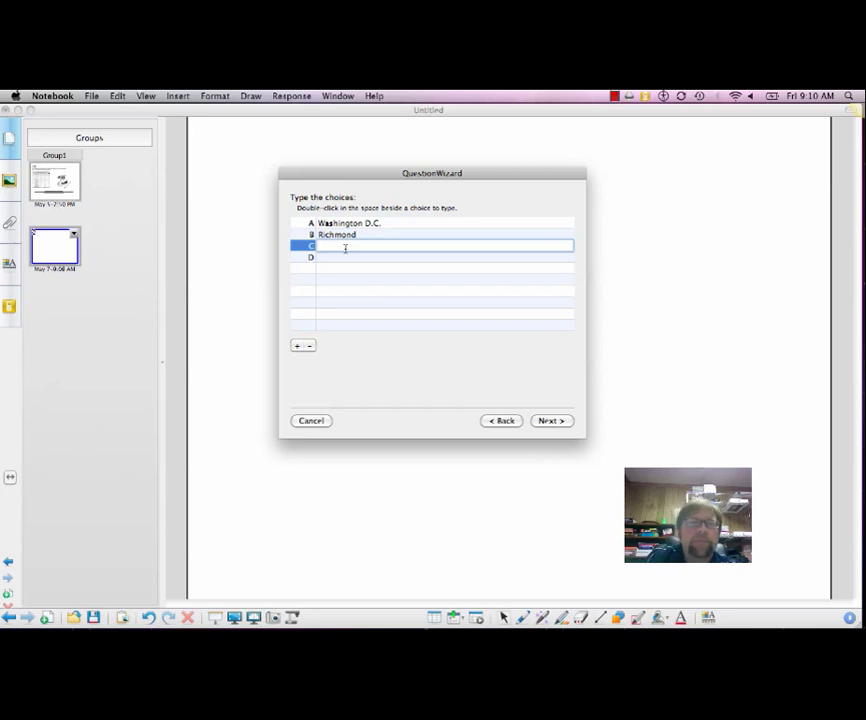
{"action": "type", "text": "Montross"}
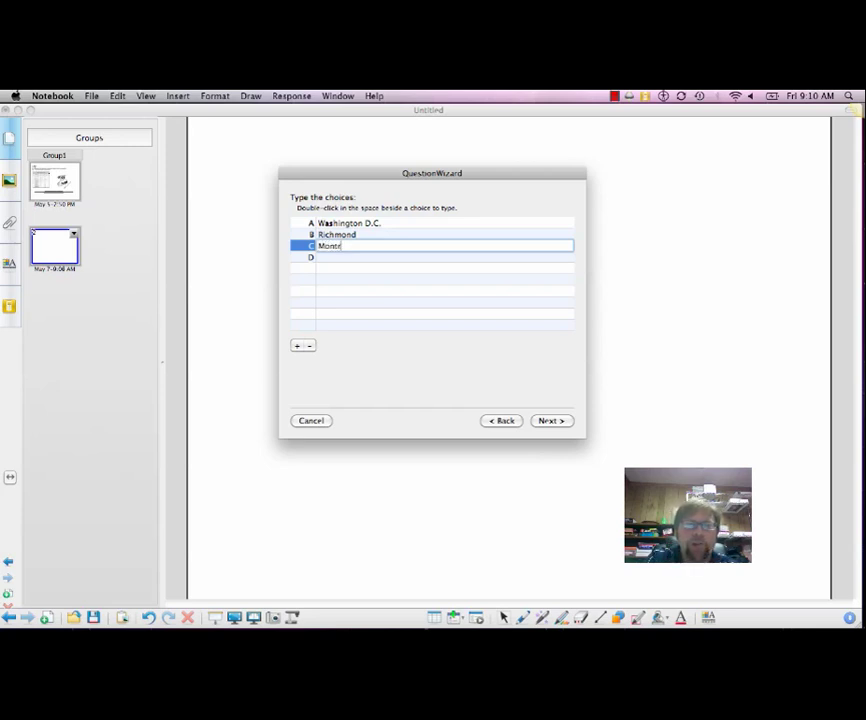
{"action": "double_click", "coordinate": [344, 256]}
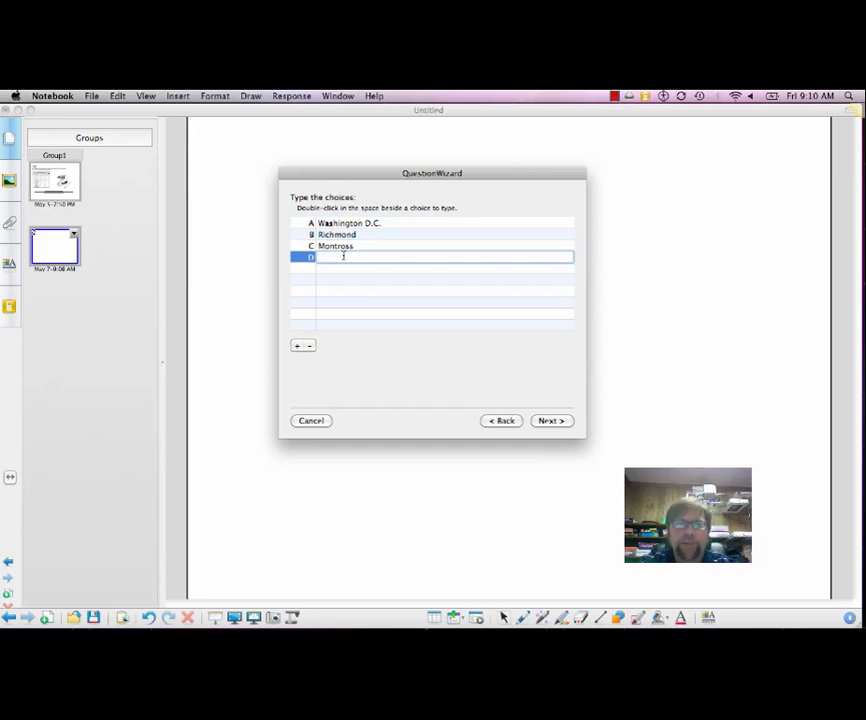
{"action": "type", "text": "Char"}
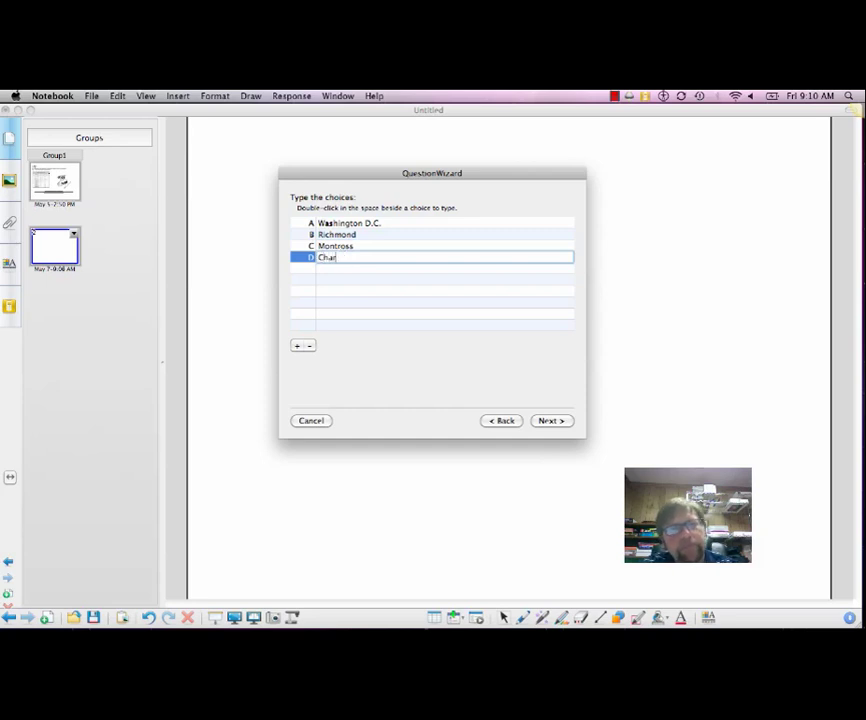
{"action": "type", "text": "lottes"}
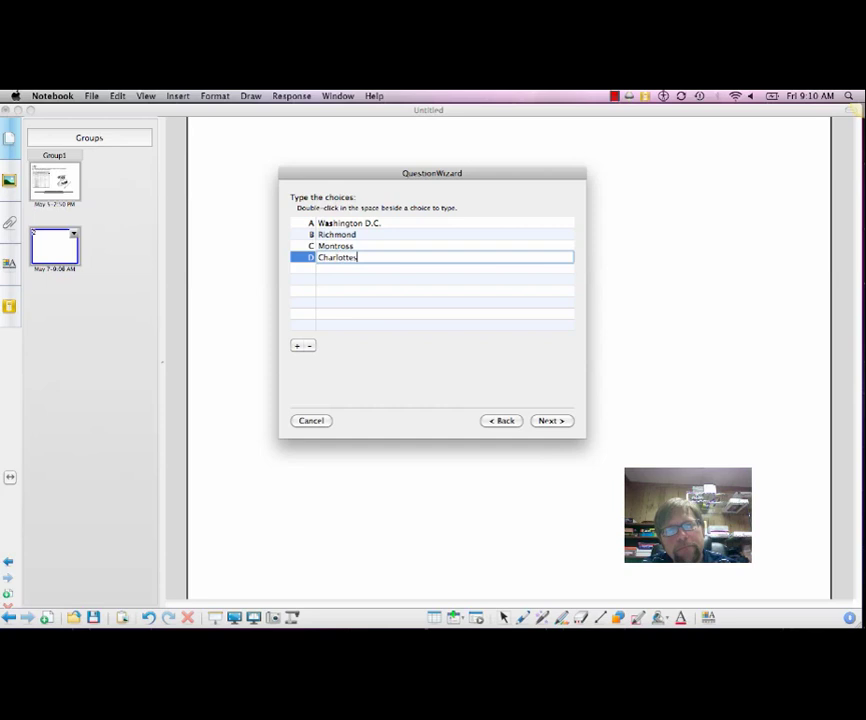
{"action": "type", "text": "ville"}
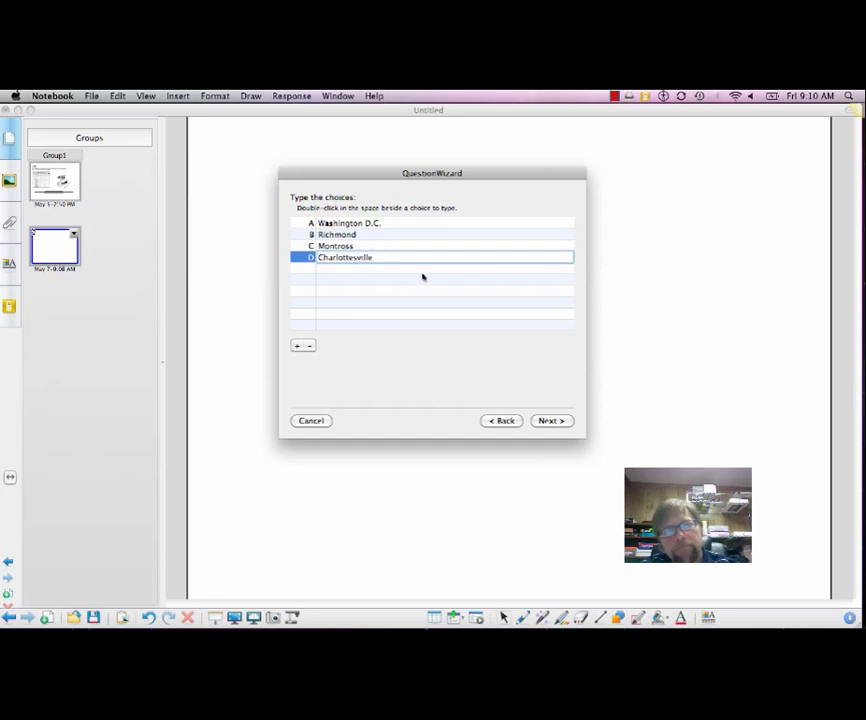
{"action": "left_click", "coordinate": [548, 420]}
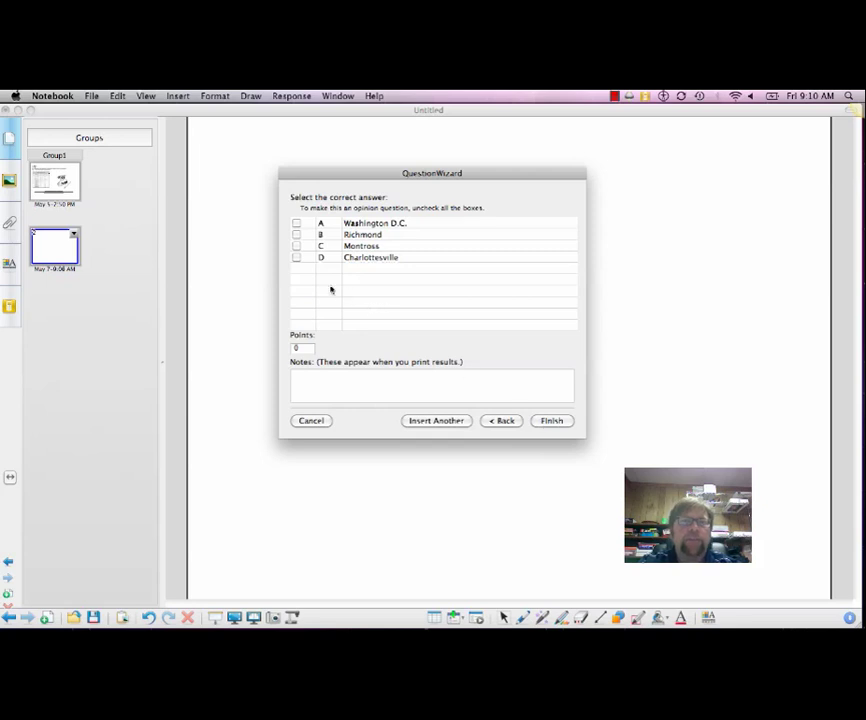
Mark Richmond as the correct answer and finish the question, leaving the notes empty
{"action": "left_click", "coordinate": [296, 235]}
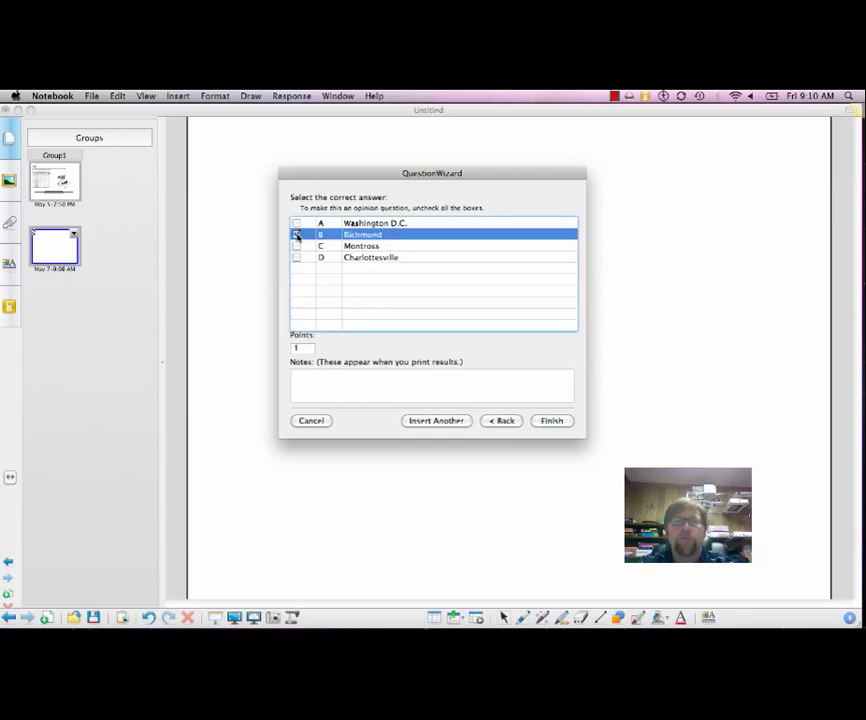
{"action": "left_click", "coordinate": [327, 388]}
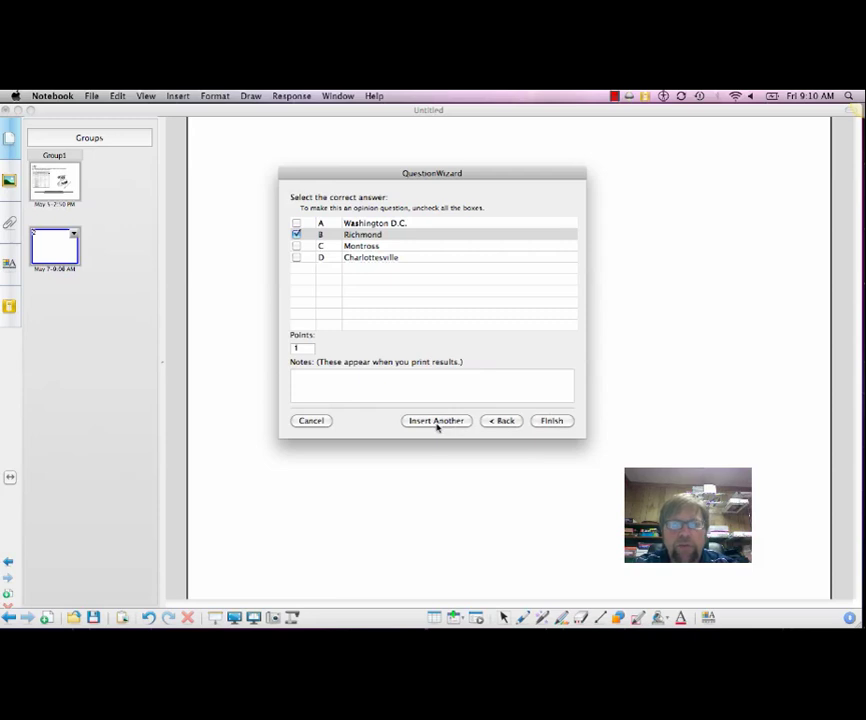
{"action": "left_click", "coordinate": [559, 421]}
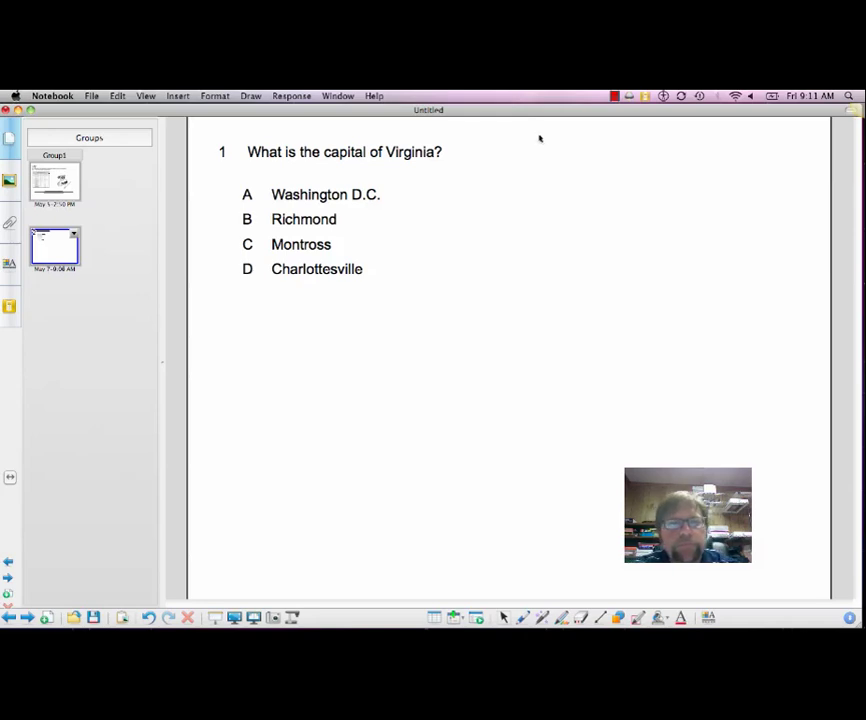
Move the question together with all four answer choices to the lower middle of the page
{"action": "left_click_drag", "start_coordinate": [540, 136], "coordinate": [195, 362]}
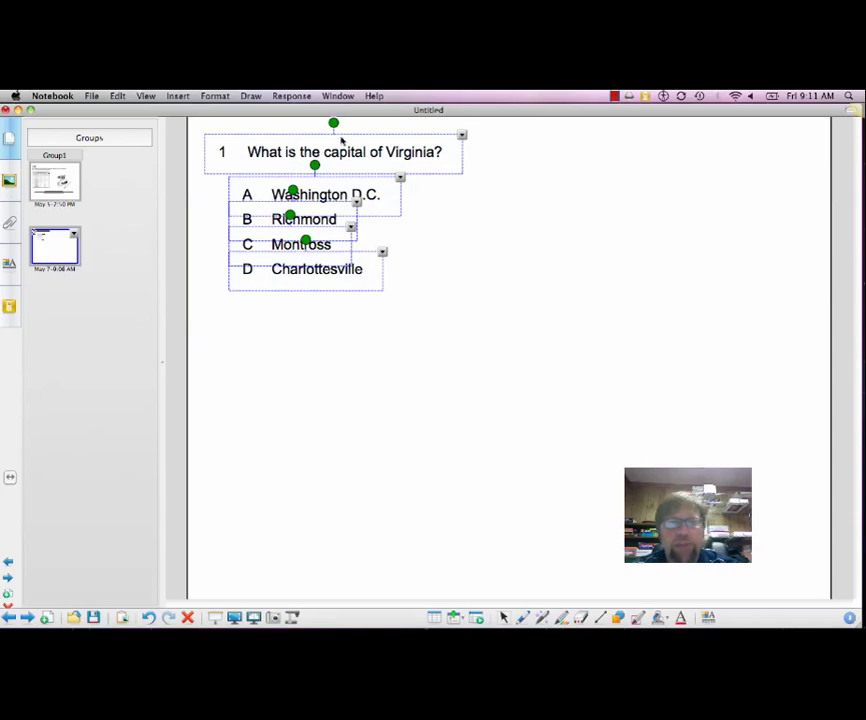
{"action": "left_click_drag", "start_coordinate": [358, 156], "coordinate": [487, 366]}
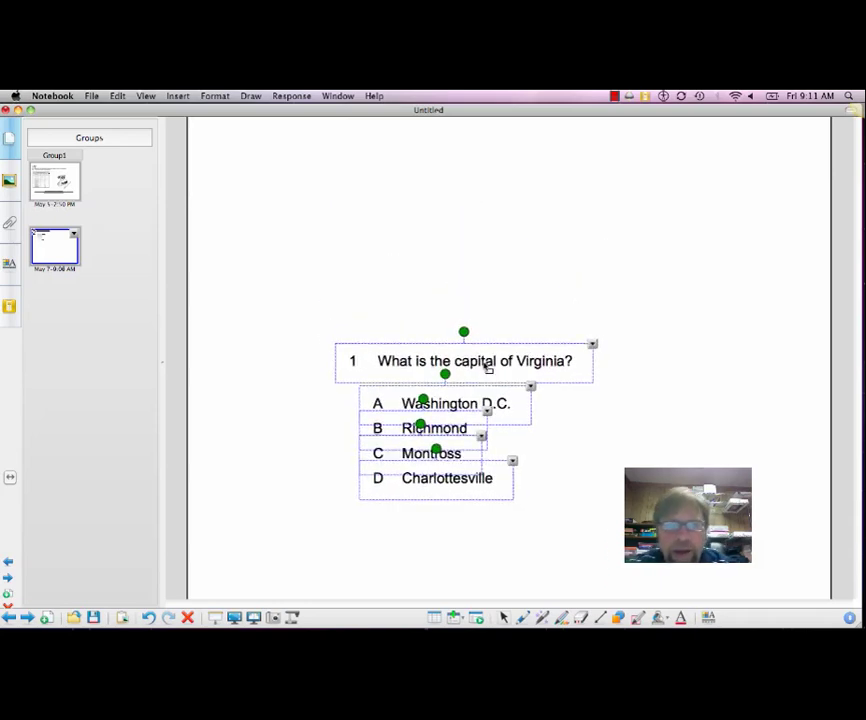
{"action": "left_click", "coordinate": [482, 279]}
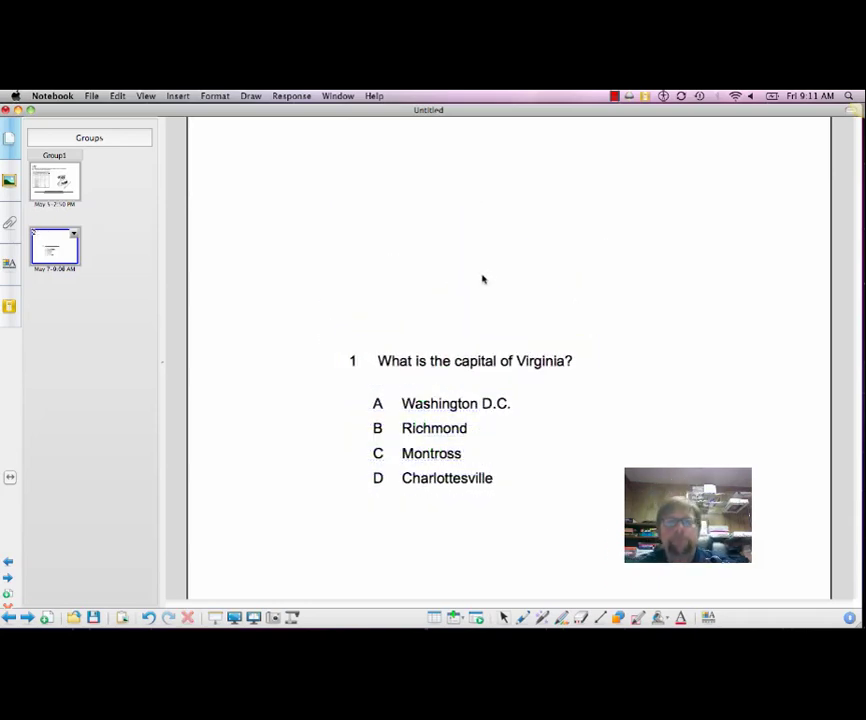
{"action": "mouse_move", "coordinate": [226, 615]}
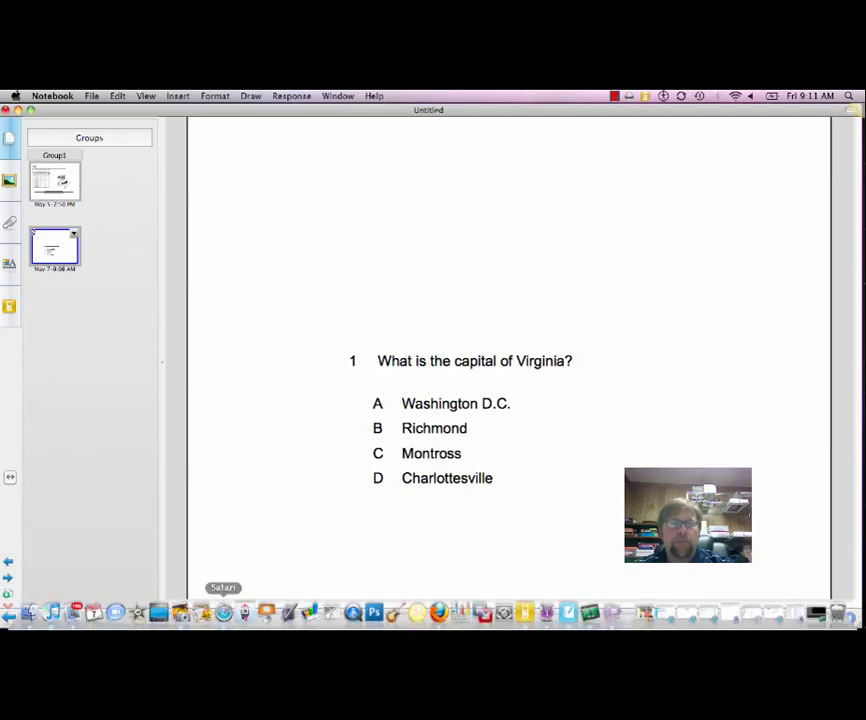
{"action": "left_click", "coordinate": [225, 613]}
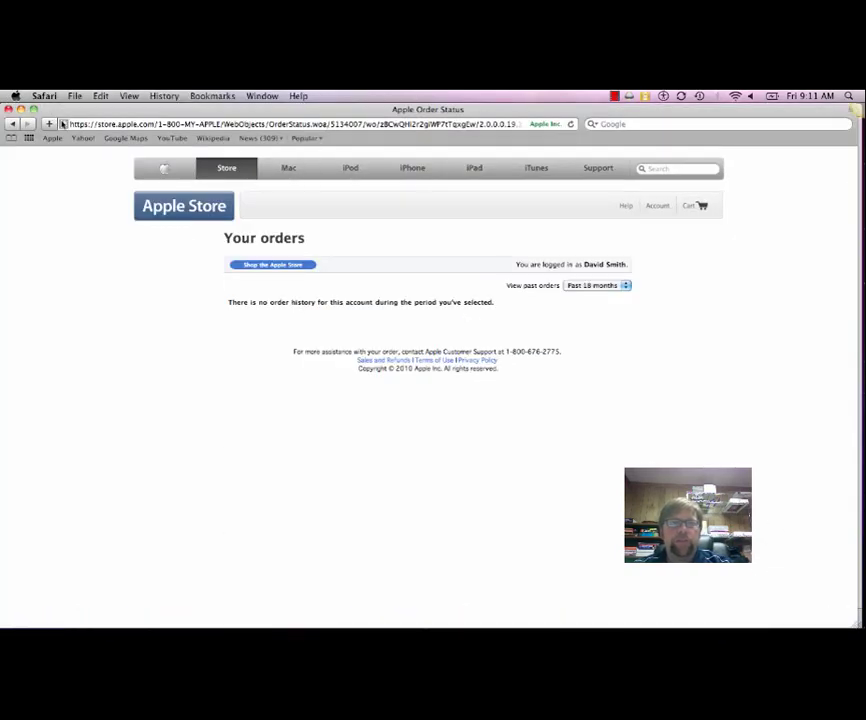
{"action": "left_click", "coordinate": [70, 124]}
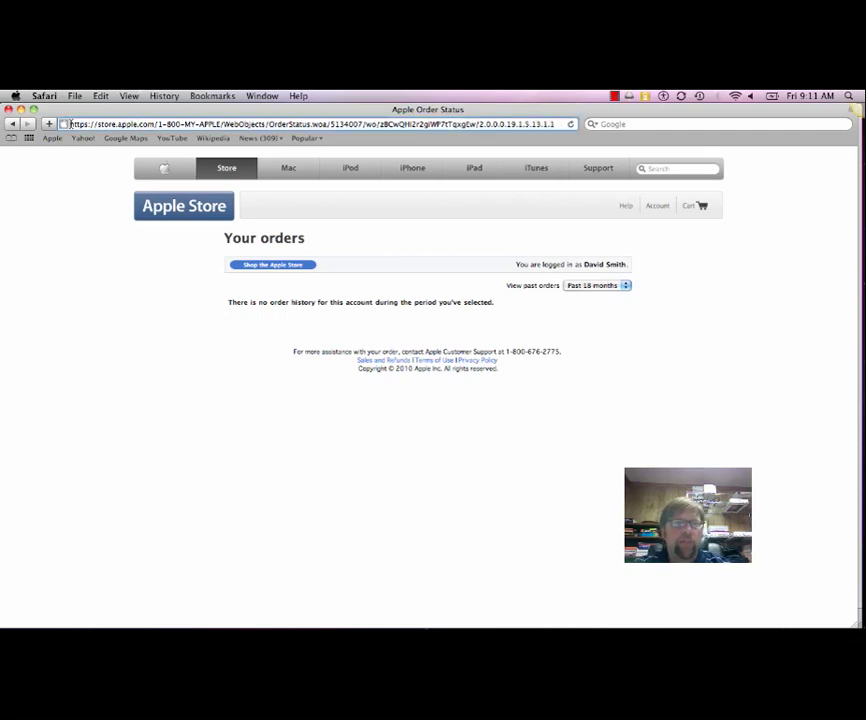
{"action": "type", "text": "www.g"}
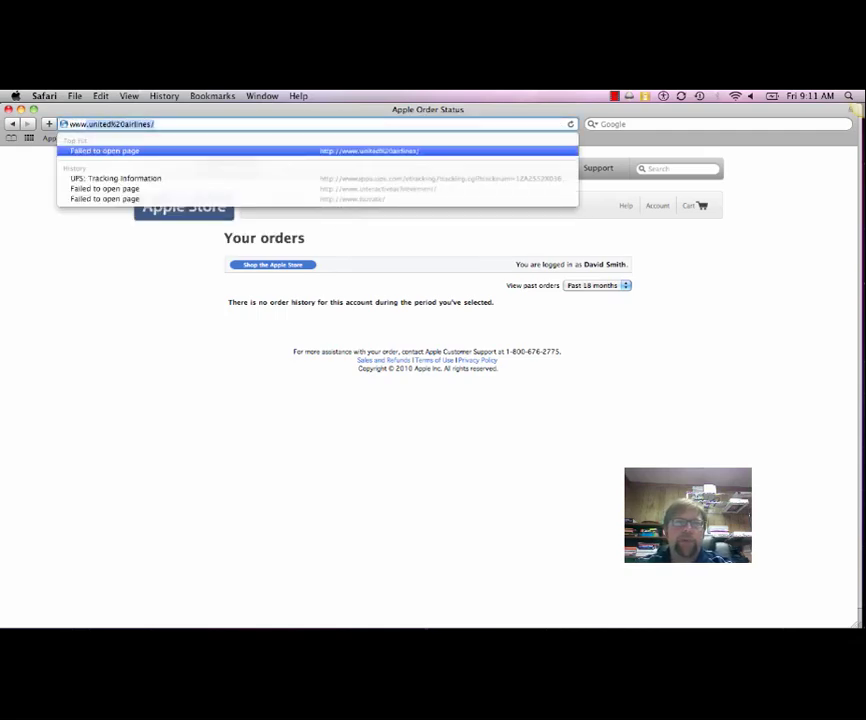
{"action": "type", "text": "oogle.com/"}
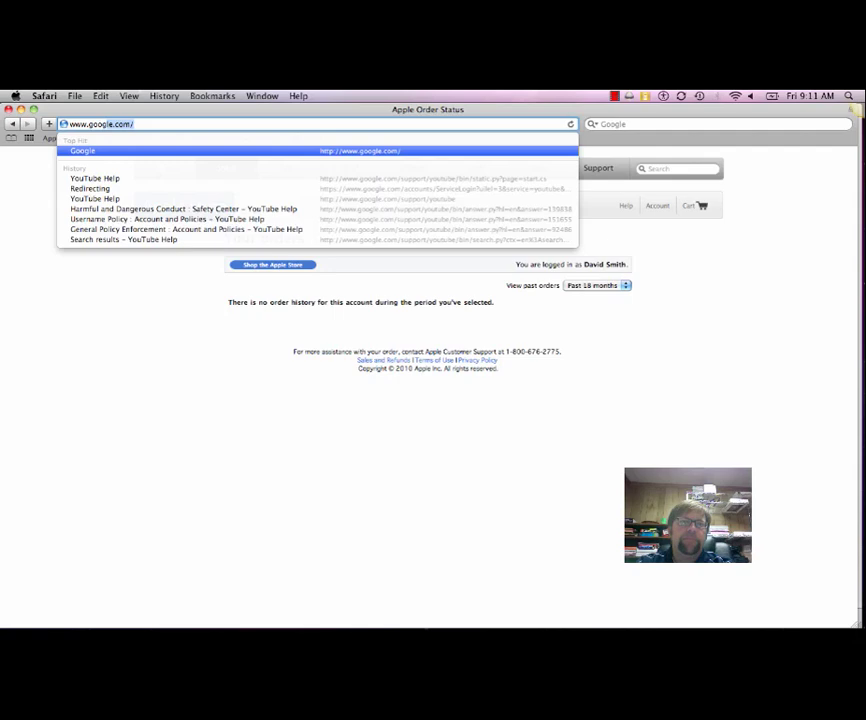
{"action": "key", "text": "Return"}
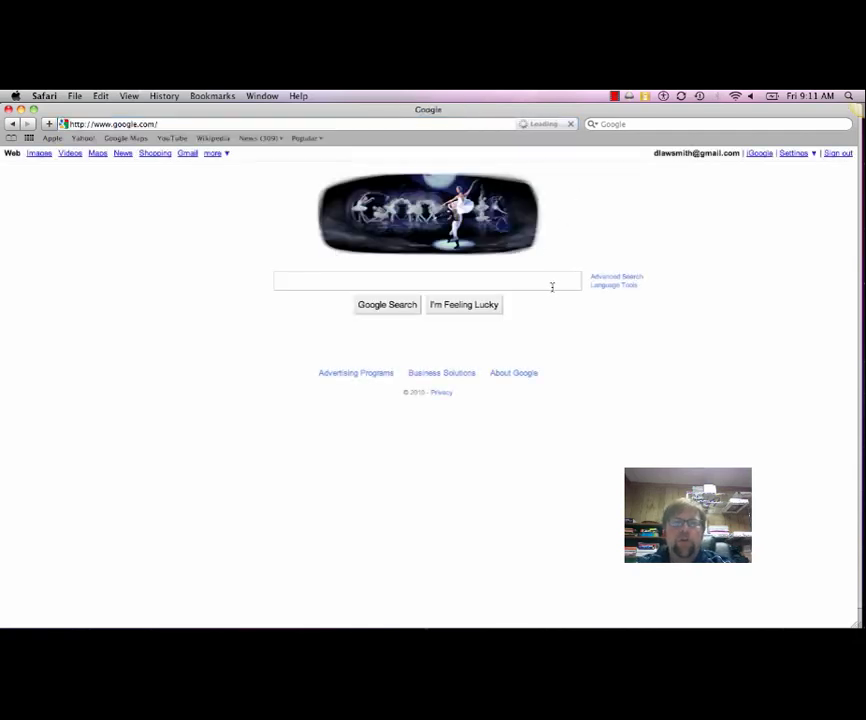
Search Google Images for "virginia map"
{"action": "left_click", "coordinate": [39, 154]}
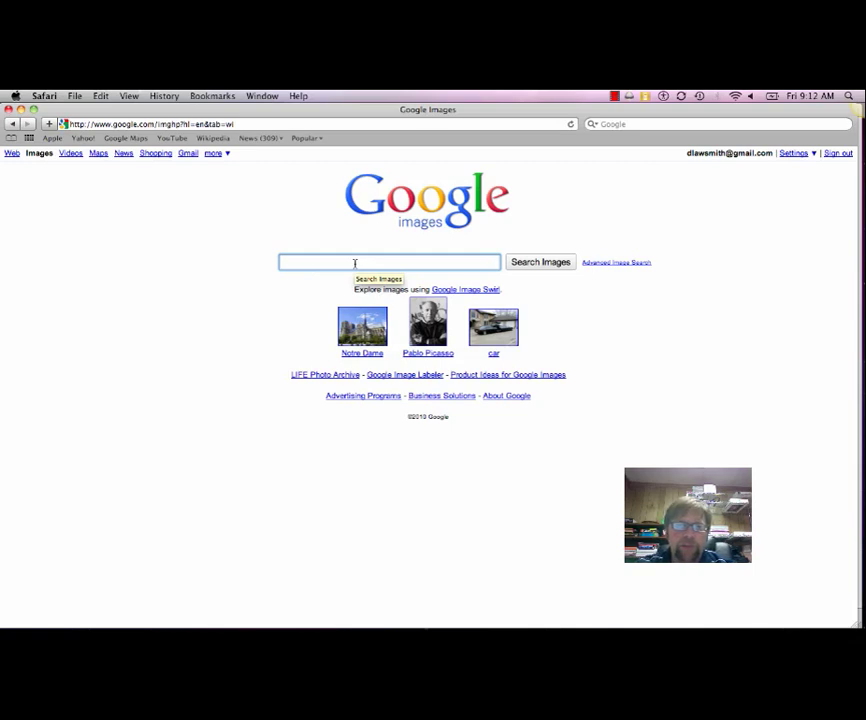
{"action": "type", "text": "richt"}
{"action": "key", "text": "BackSpace"}
{"action": "key", "text": "BackSpace"}
{"action": "key", "text": "BackSpace"}
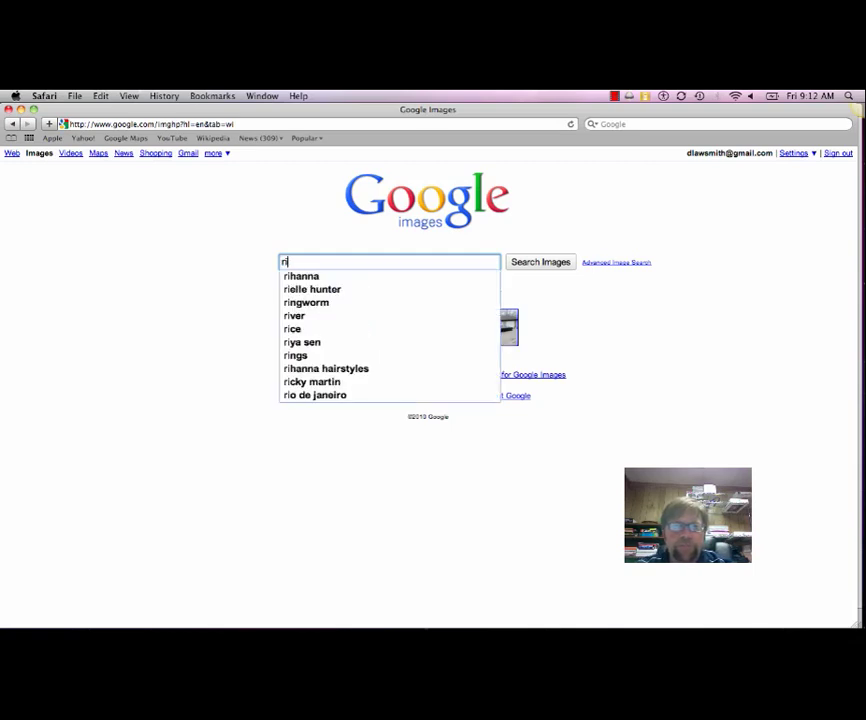
{"action": "key", "text": "BackSpace"}
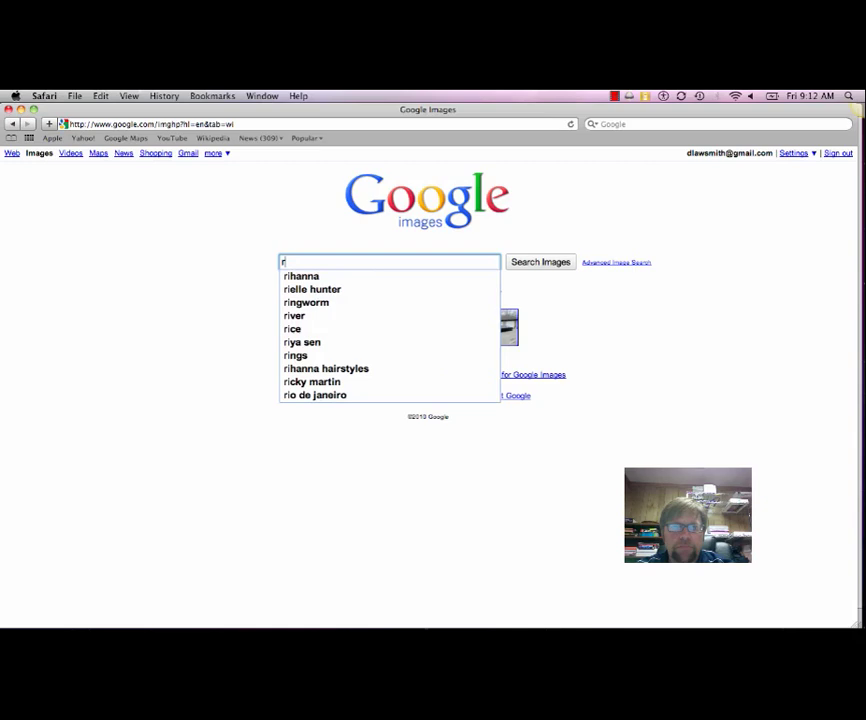
{"action": "key", "text": "BackSpace"}
{"action": "type", "text": "virgi"}
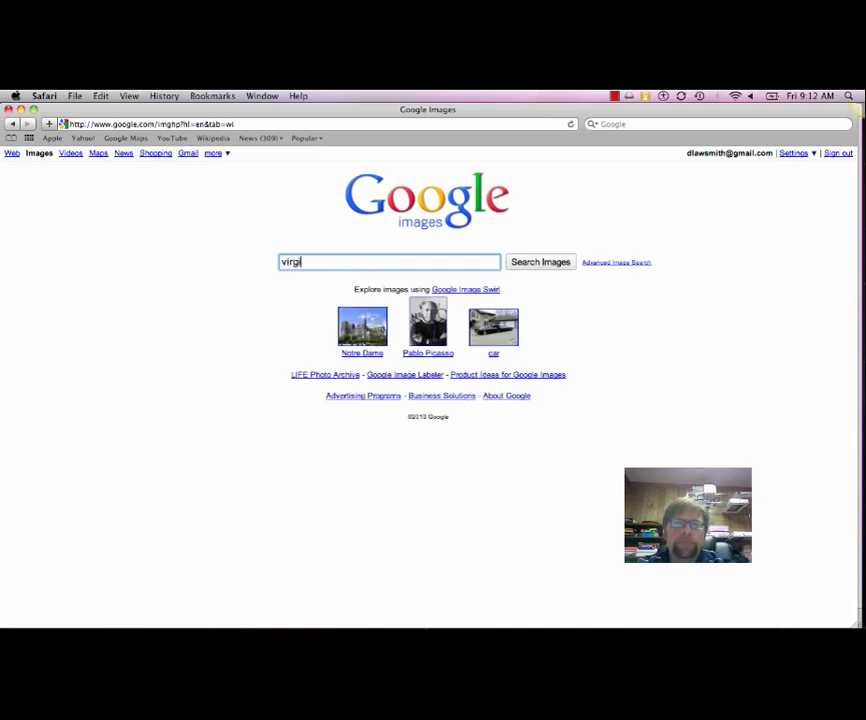
{"action": "type", "text": "nia m"}
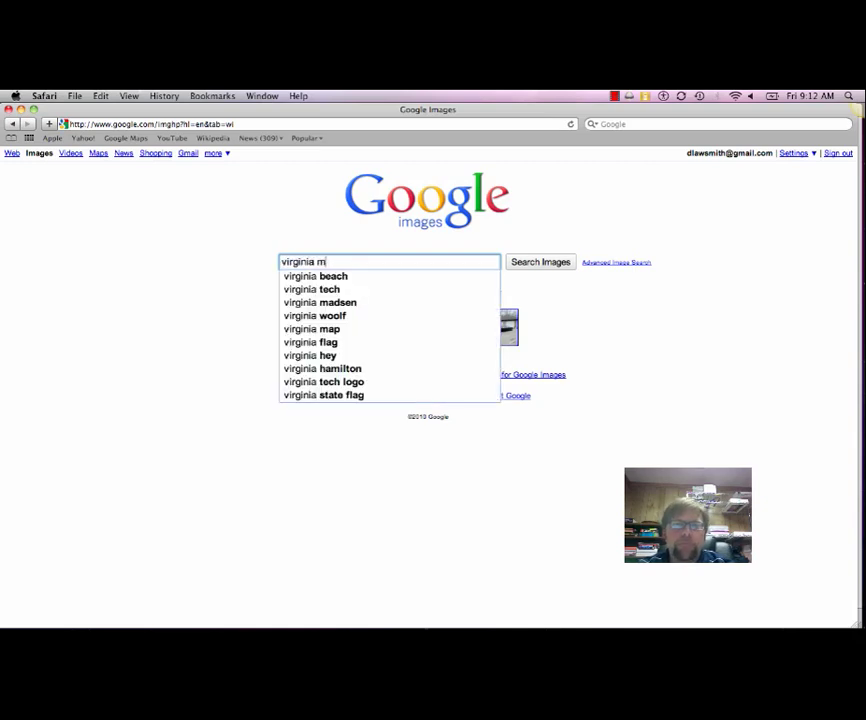
{"action": "type", "text": "ap"}
{"action": "key", "text": "Return"}
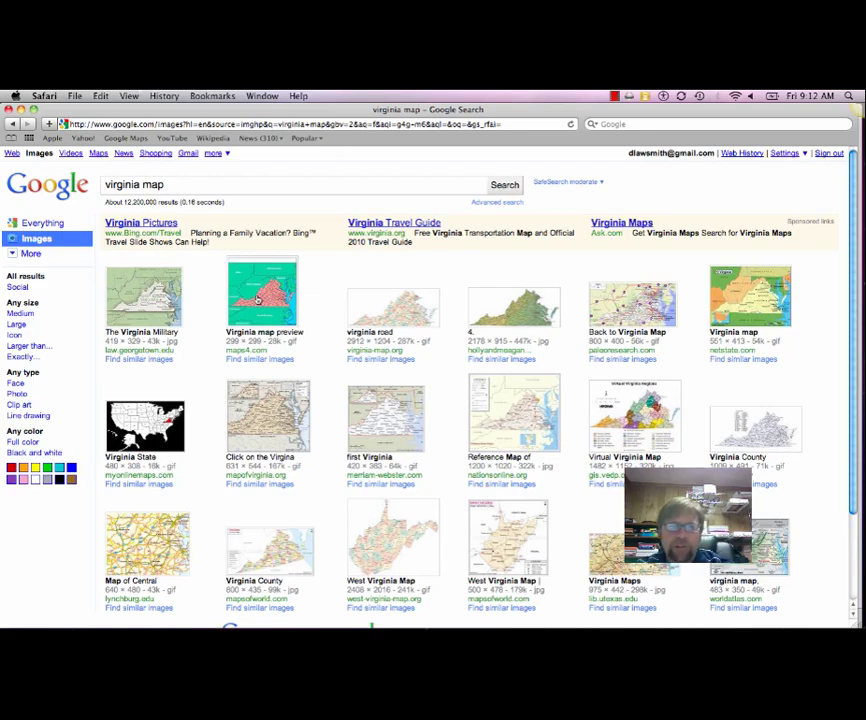
Open the full-size maps4.com Virginia map with the red state on green and copy the image
{"action": "left_click", "coordinate": [258, 300]}
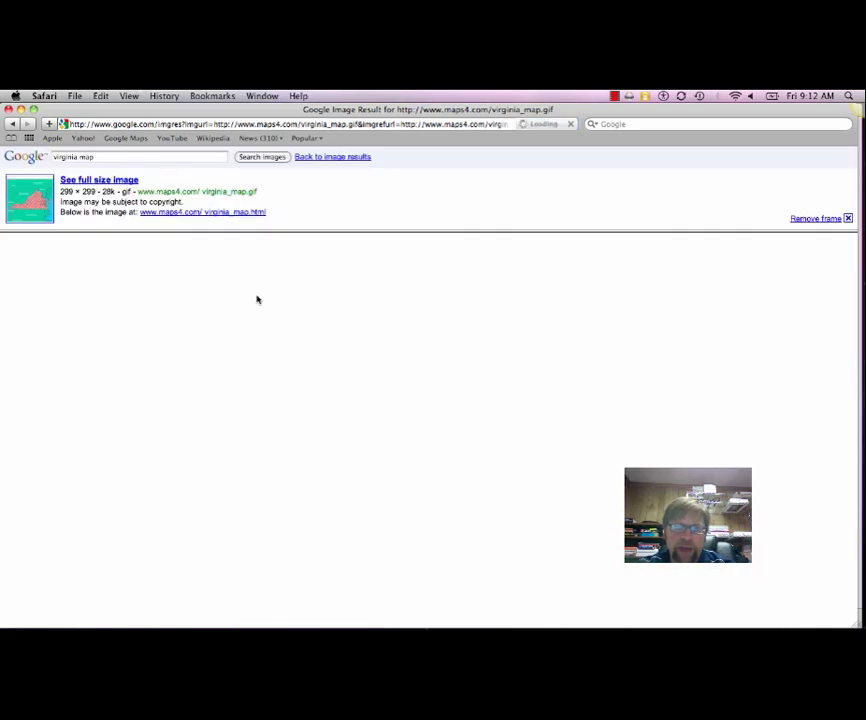
{"action": "left_click", "coordinate": [115, 183]}
{"action": "right_click", "coordinate": [90, 258]}
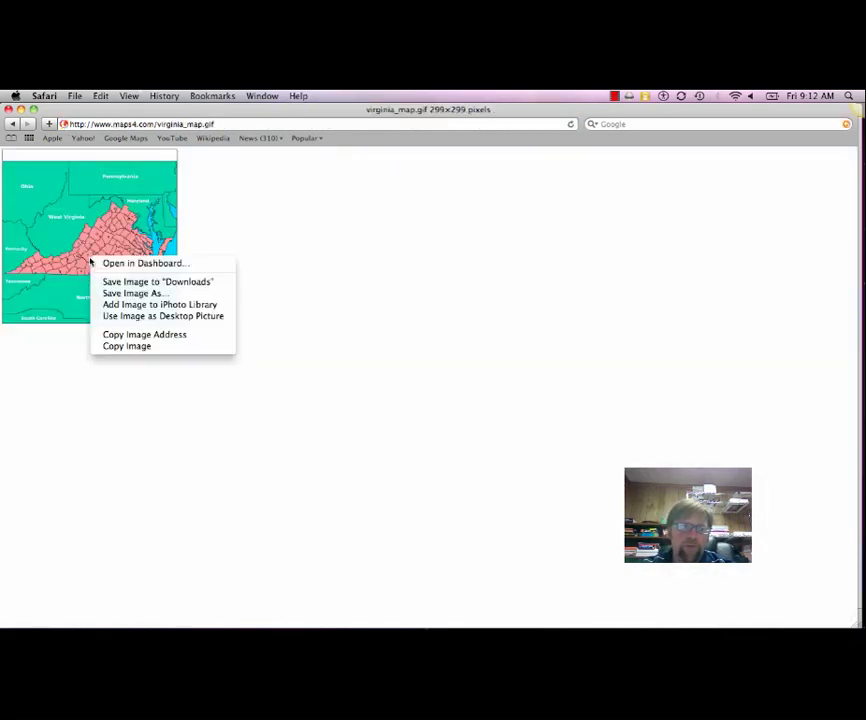
{"action": "left_click", "coordinate": [113, 346]}
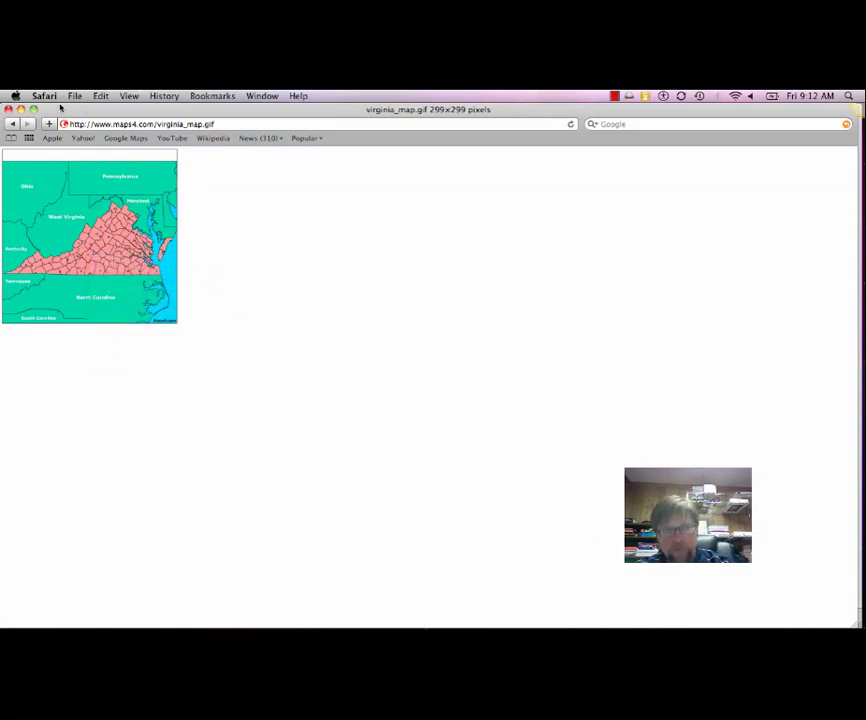
Return to the Notebook page, paste the copied Virginia map and place it directly above the question
{"action": "left_click", "coordinate": [20, 109]}
{"action": "right_click", "coordinate": [397, 205]}
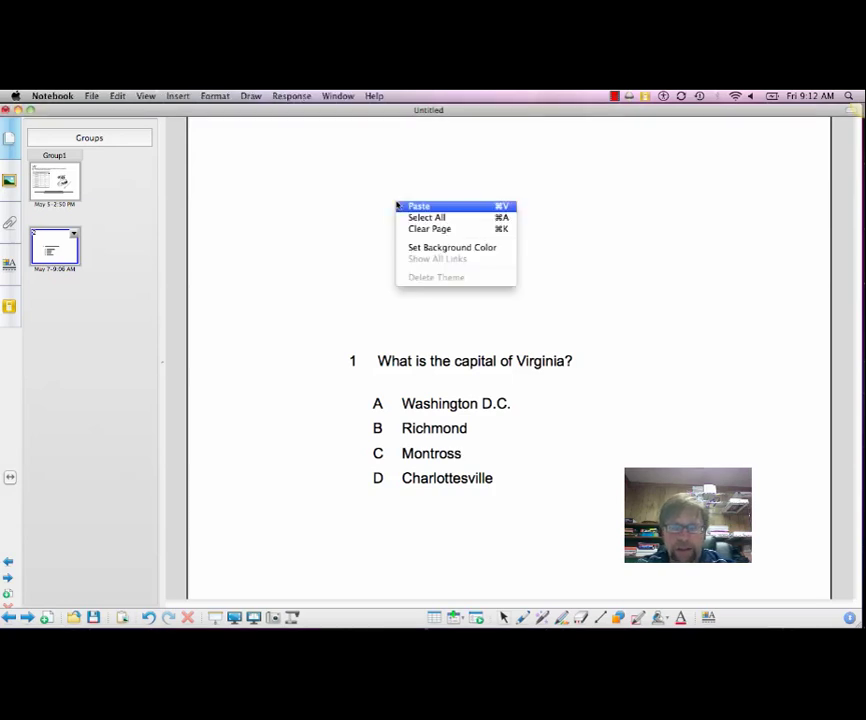
{"action": "left_click", "coordinate": [428, 208]}
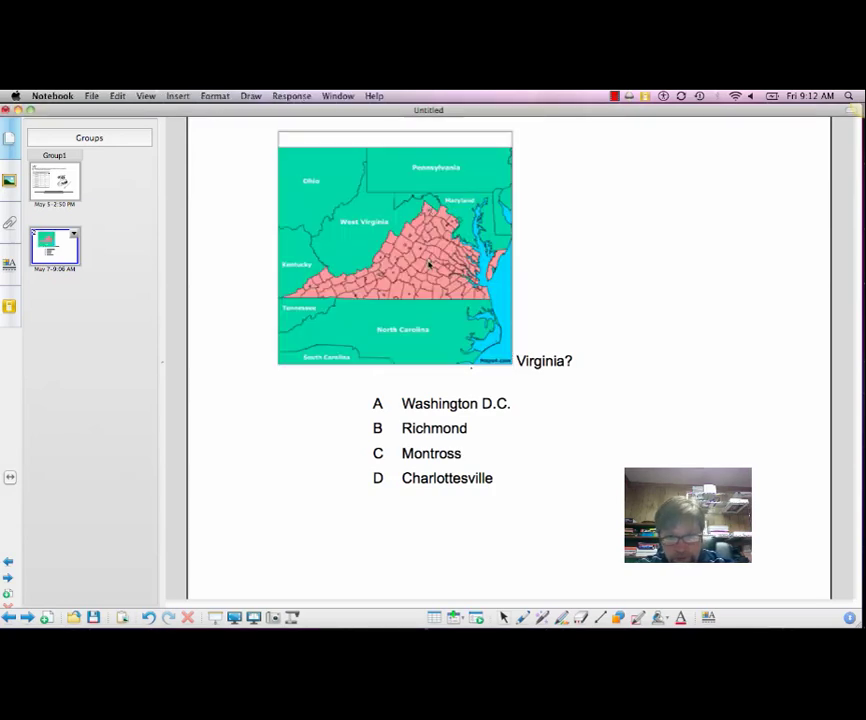
{"action": "left_click_drag", "start_coordinate": [429, 263], "coordinate": [491, 234]}
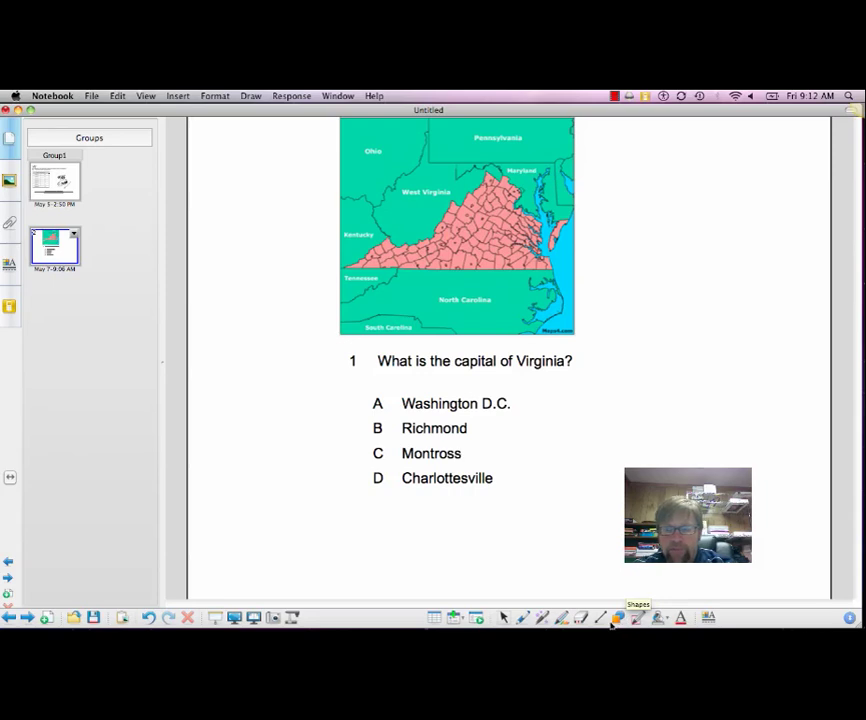
Draw a black arrow line from the blank area right of the map to the middle of Virginia
{"action": "left_click", "coordinate": [603, 619]}
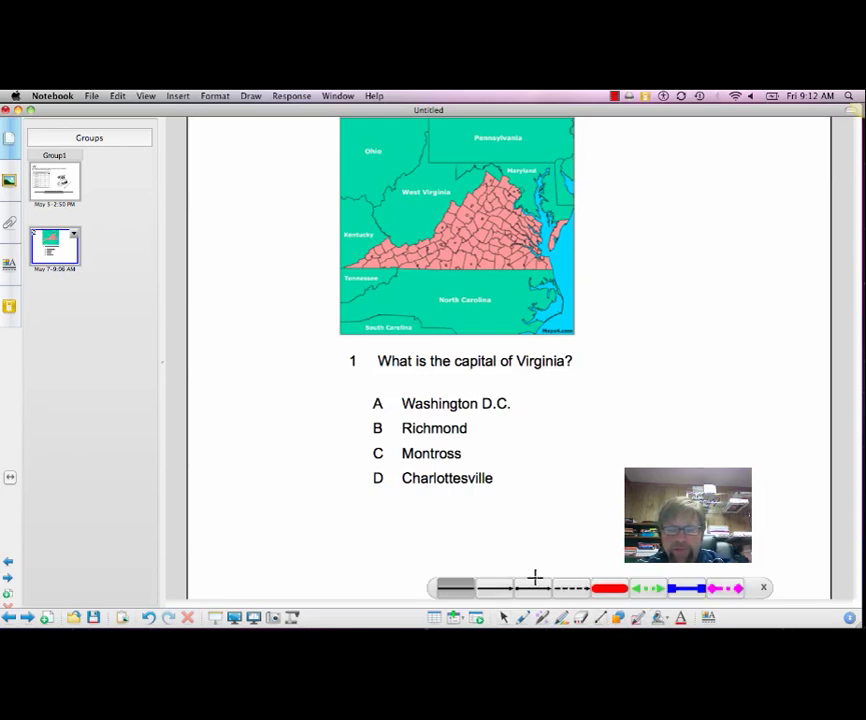
{"action": "left_click", "coordinate": [502, 587]}
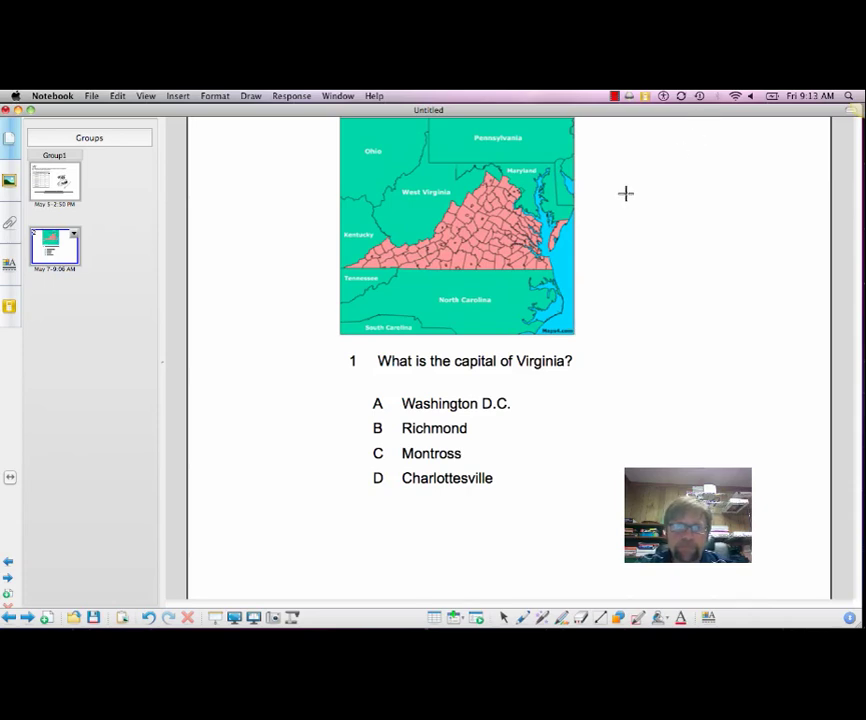
{"action": "left_click_drag", "start_coordinate": [625, 193], "coordinate": [503, 232]}
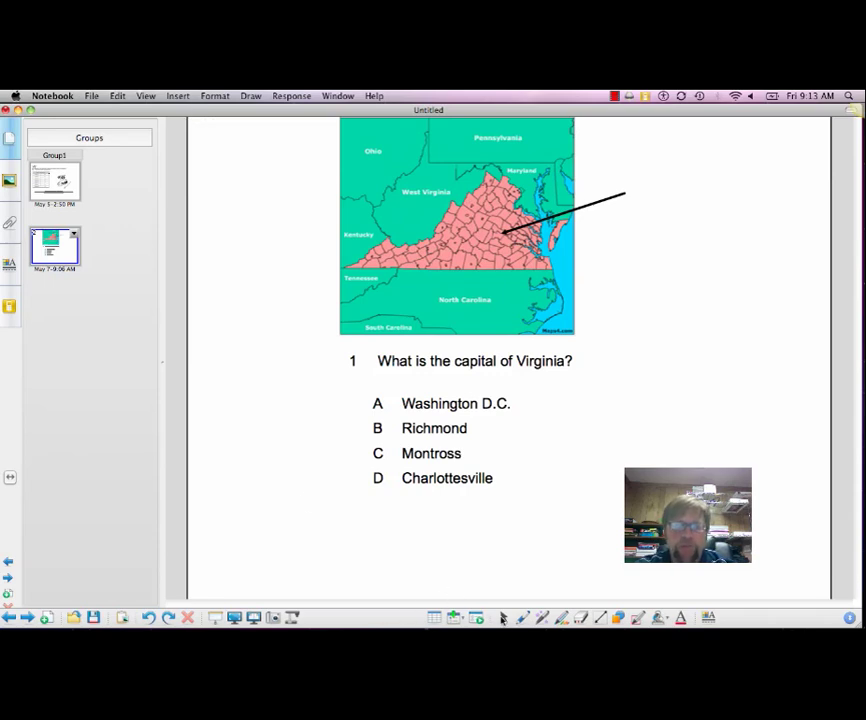
{"action": "left_click", "coordinate": [504, 618]}
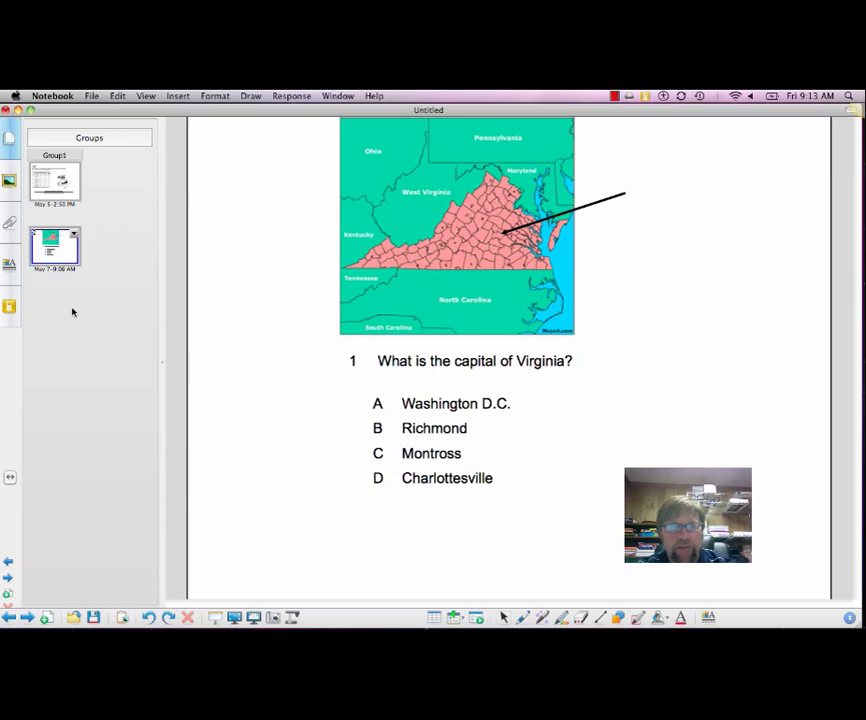
Insert an assessment title page titled "Virginia" with the type Quiz, leaving the subject and topic empty
{"action": "left_click", "coordinate": [284, 94]}
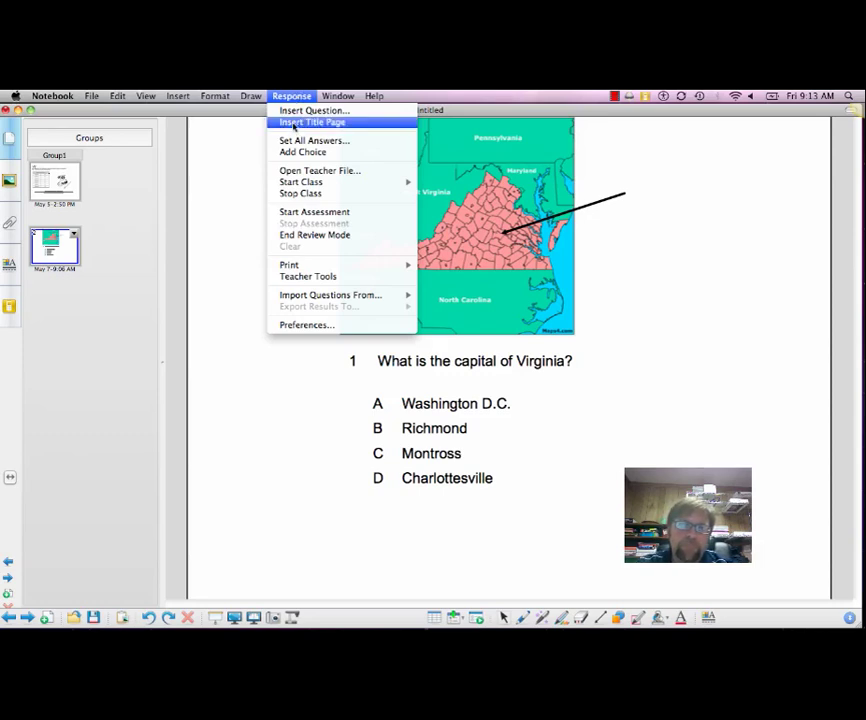
{"action": "left_click", "coordinate": [294, 123]}
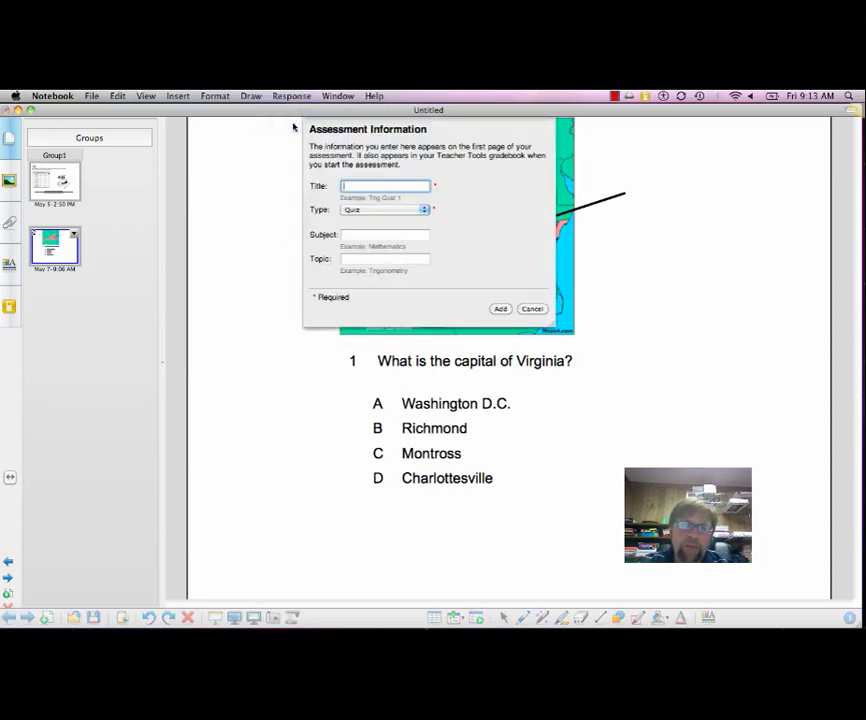
{"action": "type", "text": "V"}
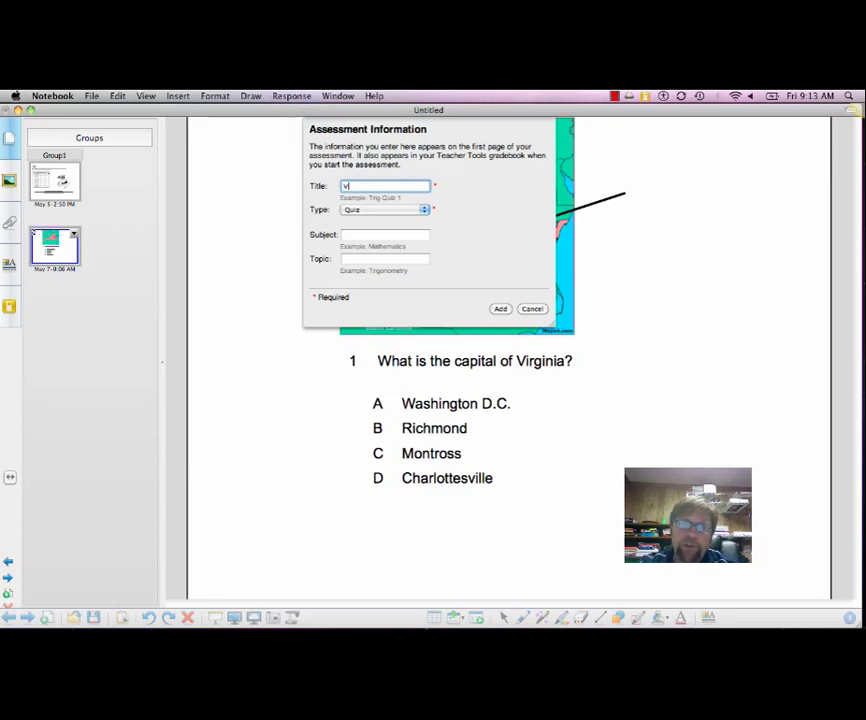
{"action": "type", "text": "irginia"}
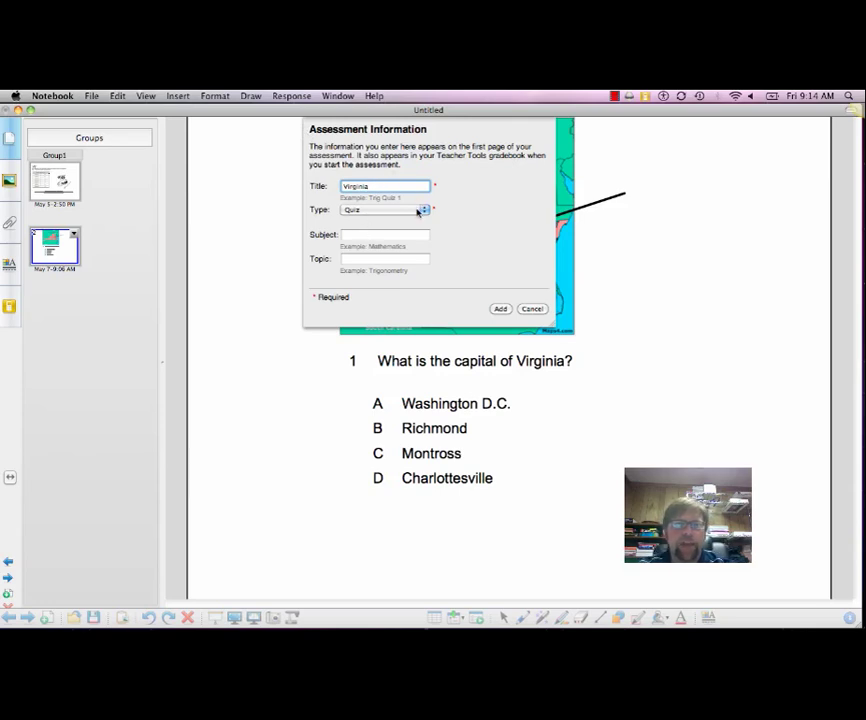
{"action": "left_click", "coordinate": [419, 211]}
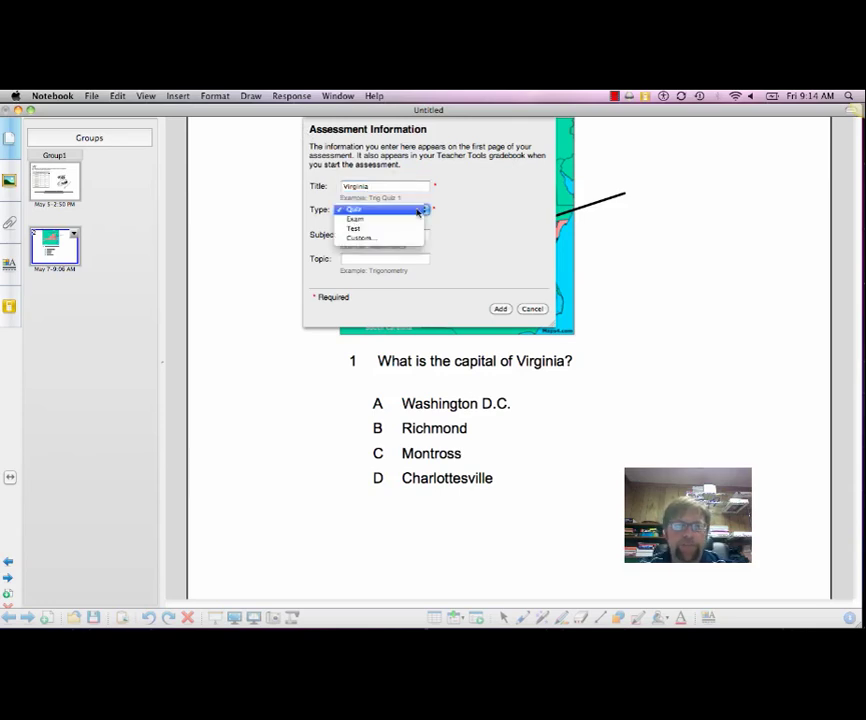
{"action": "left_click", "coordinate": [363, 212]}
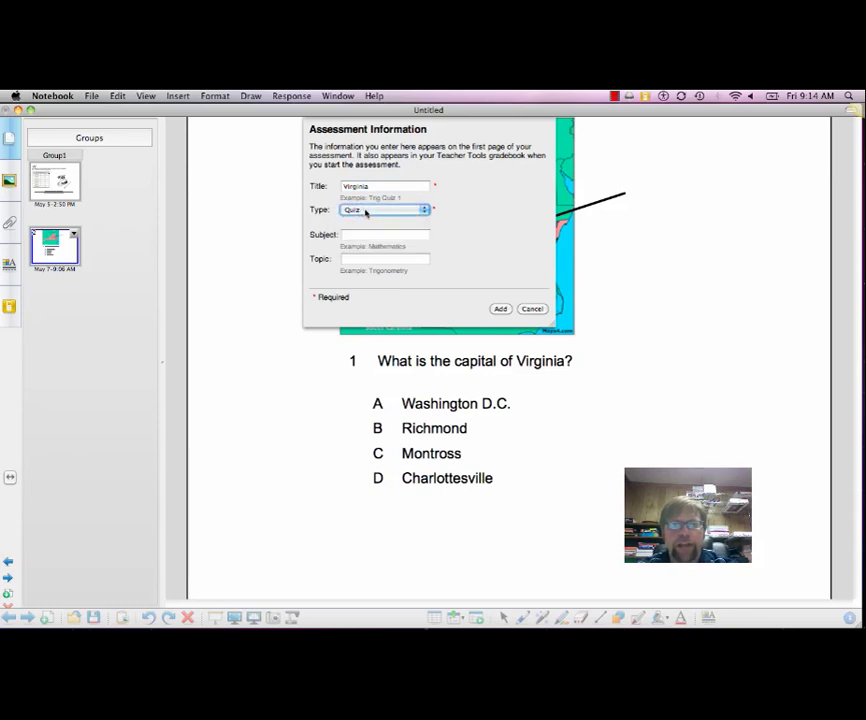
{"action": "left_click", "coordinate": [500, 309]}
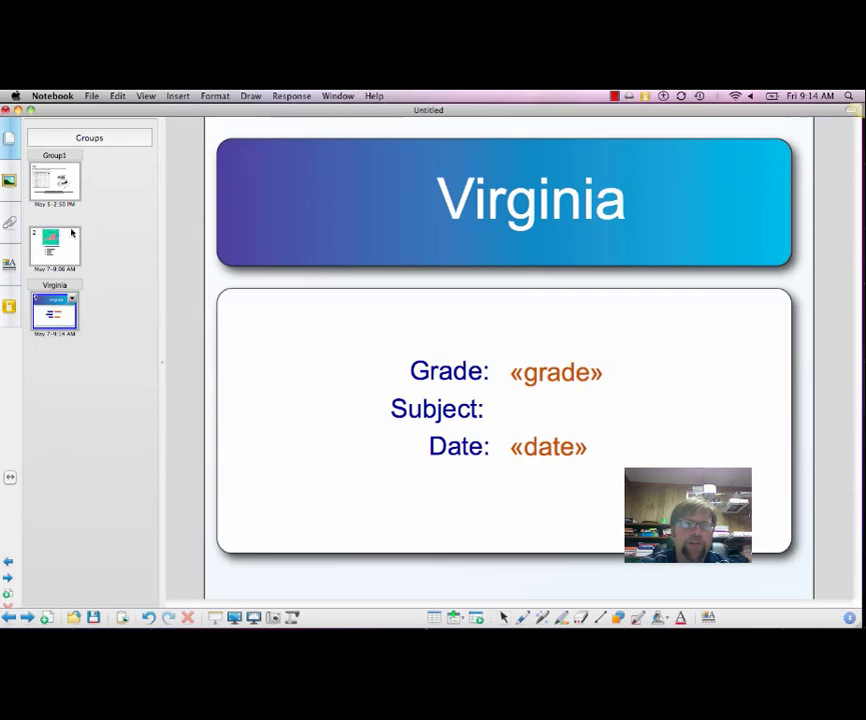
Move the question page below the Virginia title page and check both pages in the new order
{"action": "left_click_drag", "start_coordinate": [64, 243], "coordinate": [67, 364]}
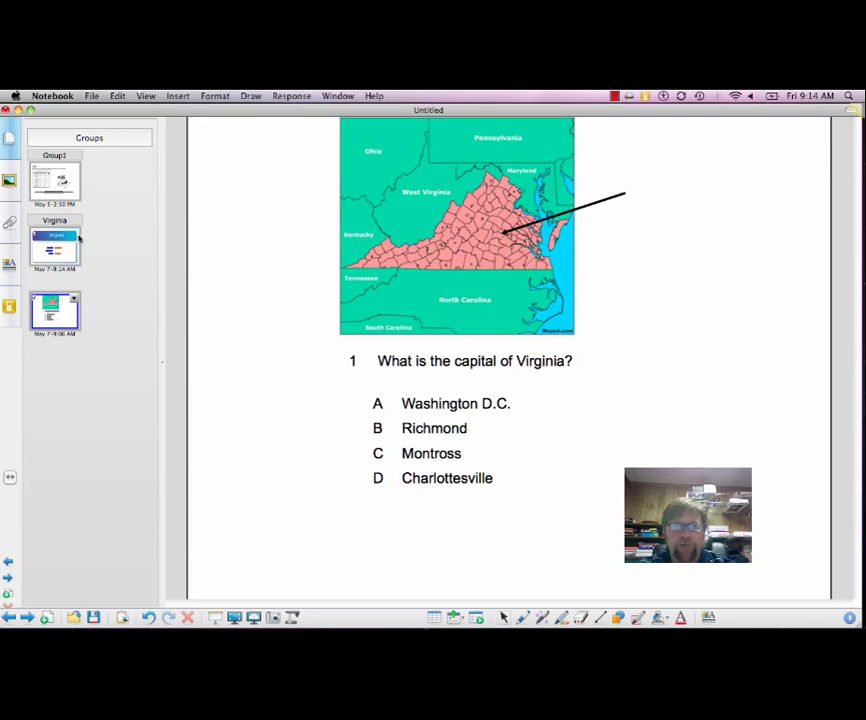
{"action": "left_click", "coordinate": [70, 245]}
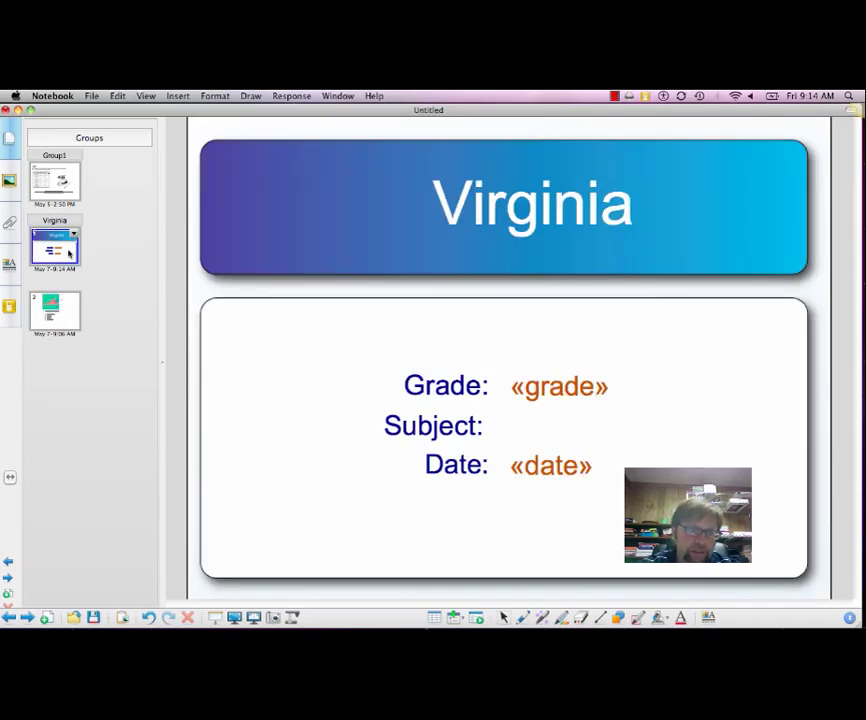
{"action": "left_click", "coordinate": [66, 311]}
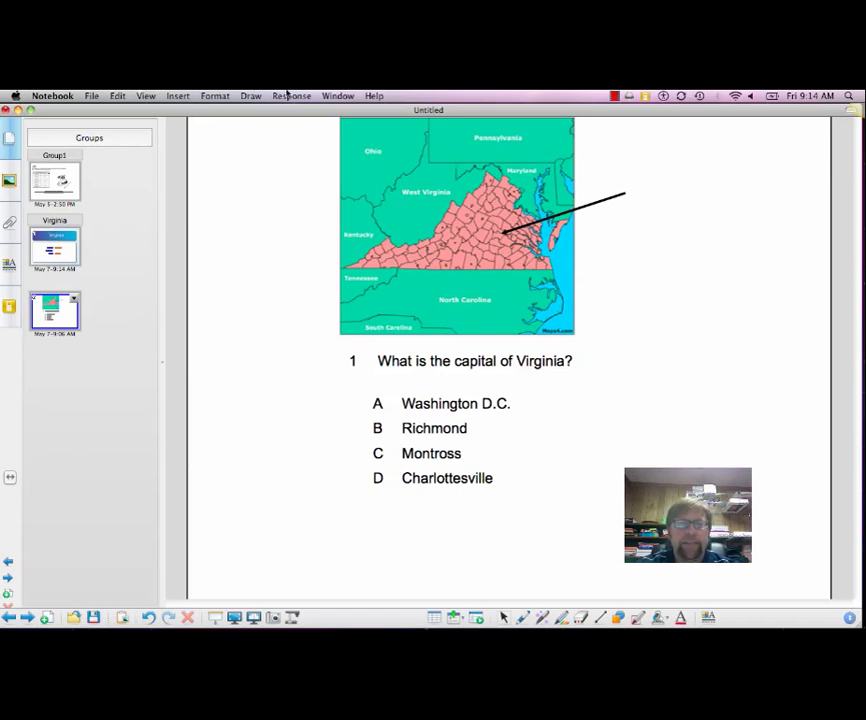
From the Virginia title page, start the Staff Development class and start the assessment
{"action": "left_click", "coordinate": [57, 259]}
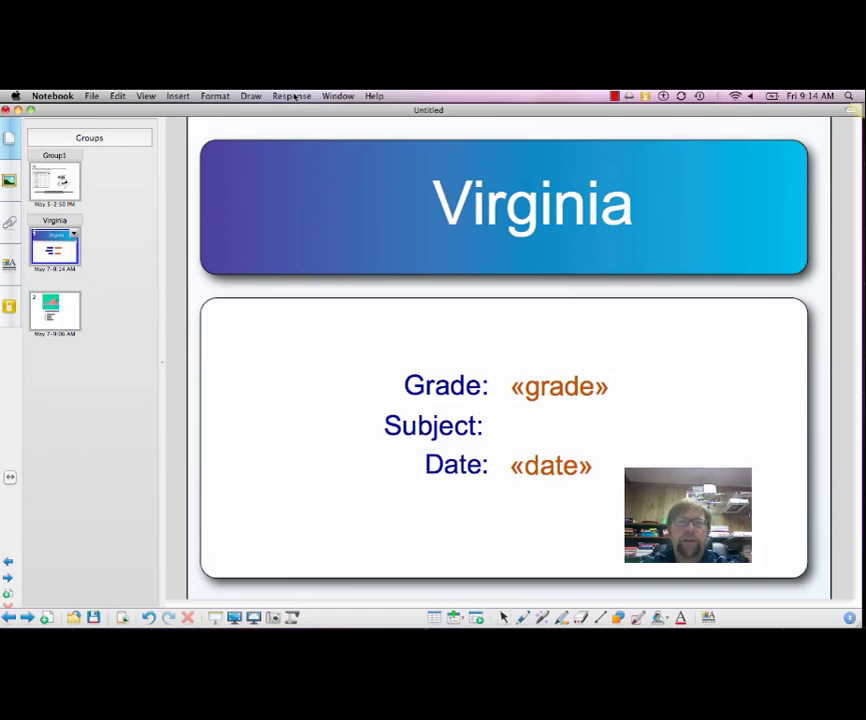
{"action": "left_click", "coordinate": [293, 96]}
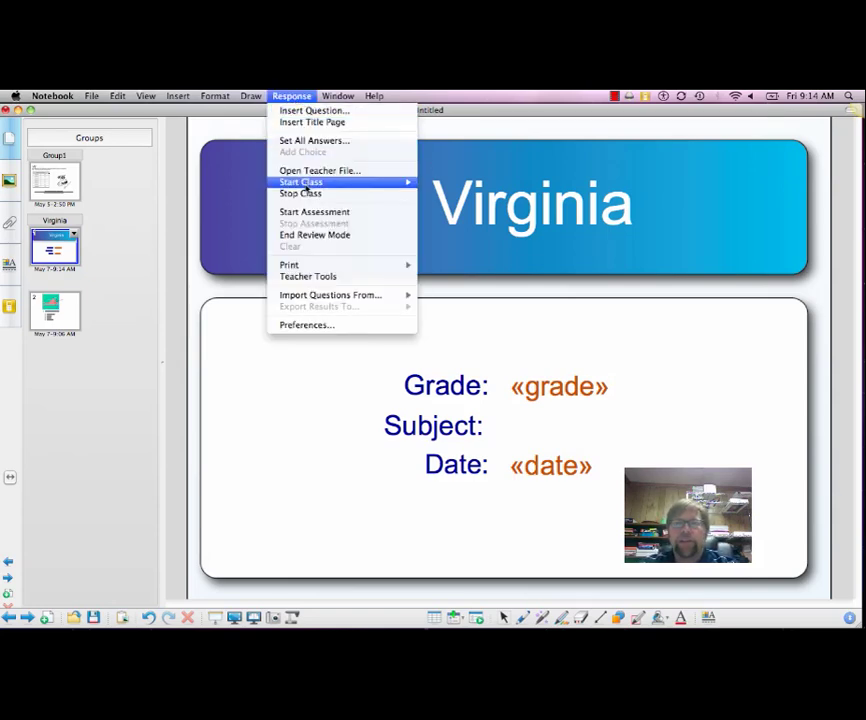
{"action": "mouse_move", "coordinate": [306, 185]}
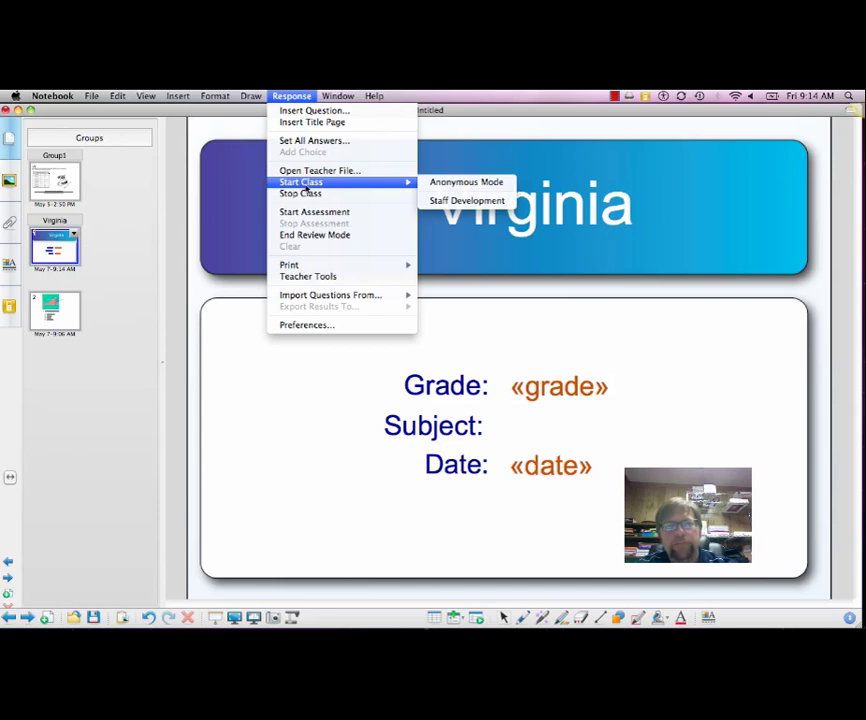
{"action": "left_click", "coordinate": [457, 201]}
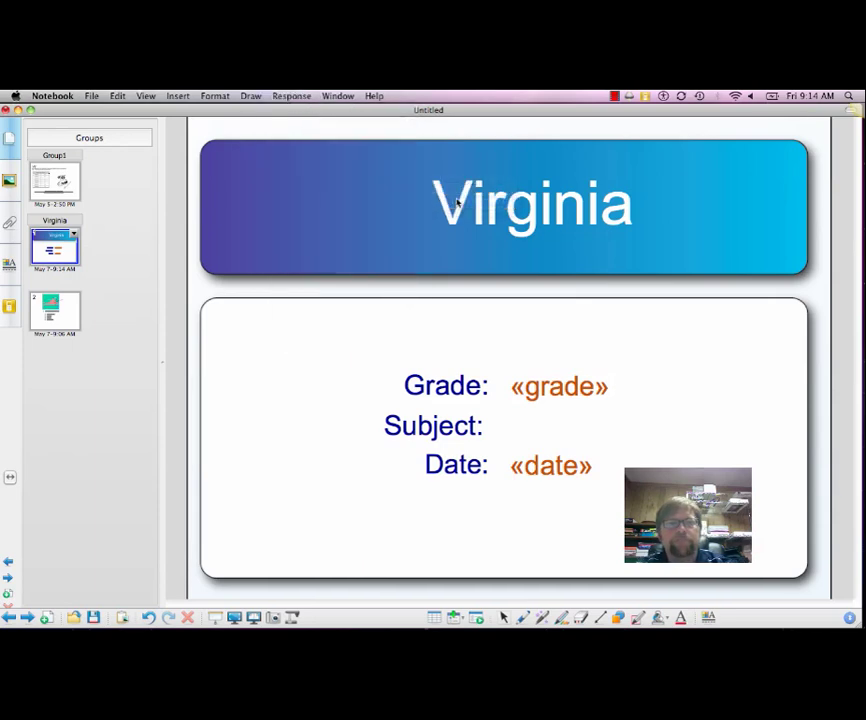
{"action": "left_click", "coordinate": [285, 96]}
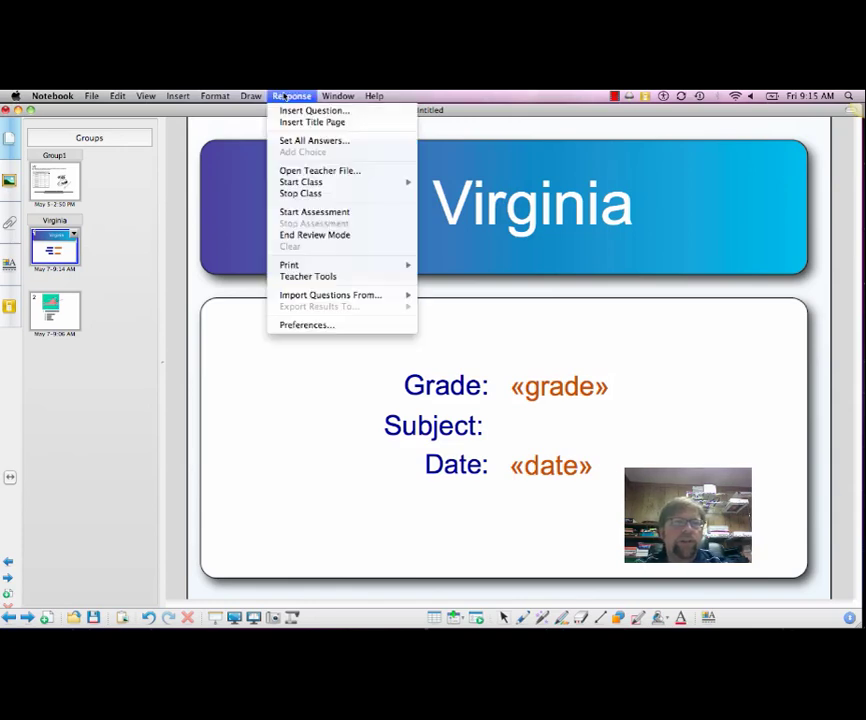
{"action": "left_click", "coordinate": [301, 213]}
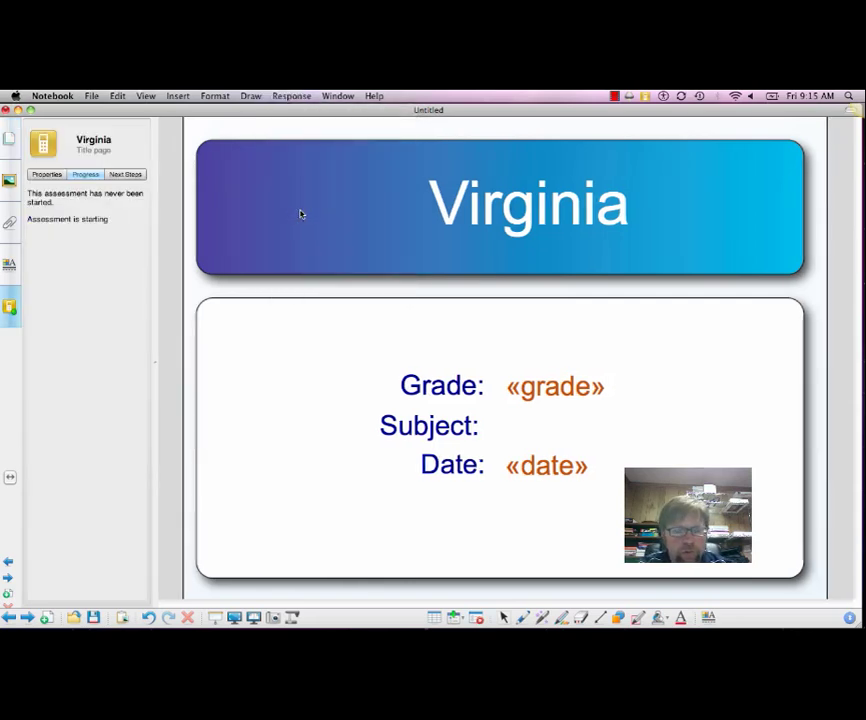